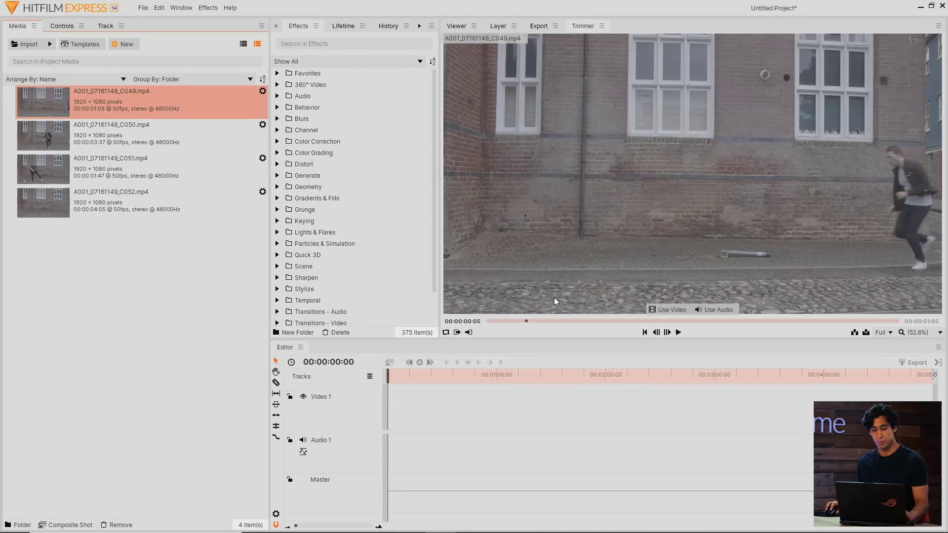
Preview and scrub through the first three jump clips in the Trimmer.
left_click_drag(530, 323, 874, 301)
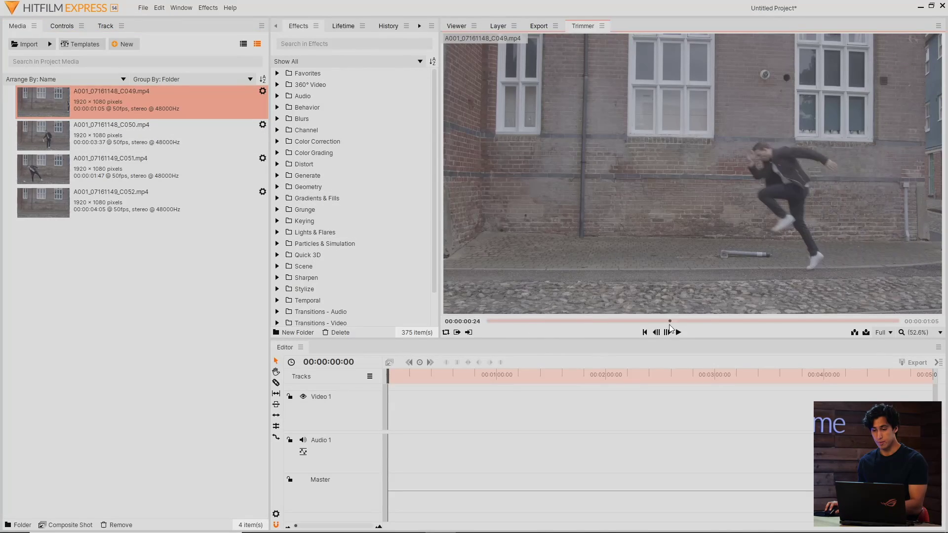
left_click(170, 137)
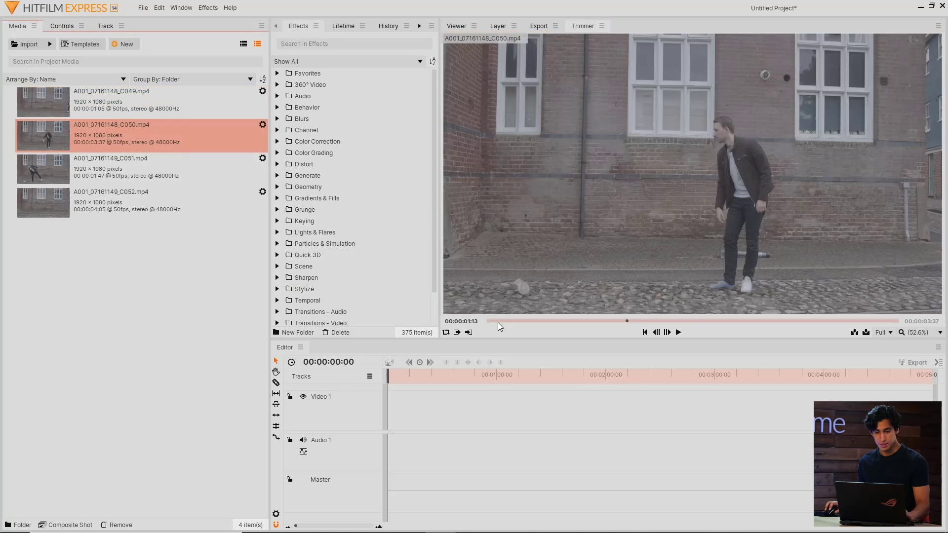
key("Down")
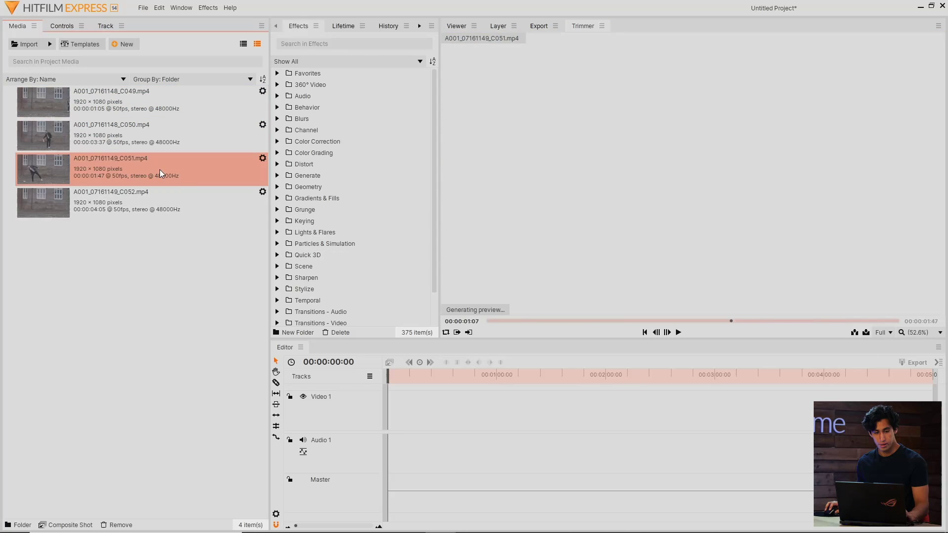
left_click_drag(536, 321, 670, 322)
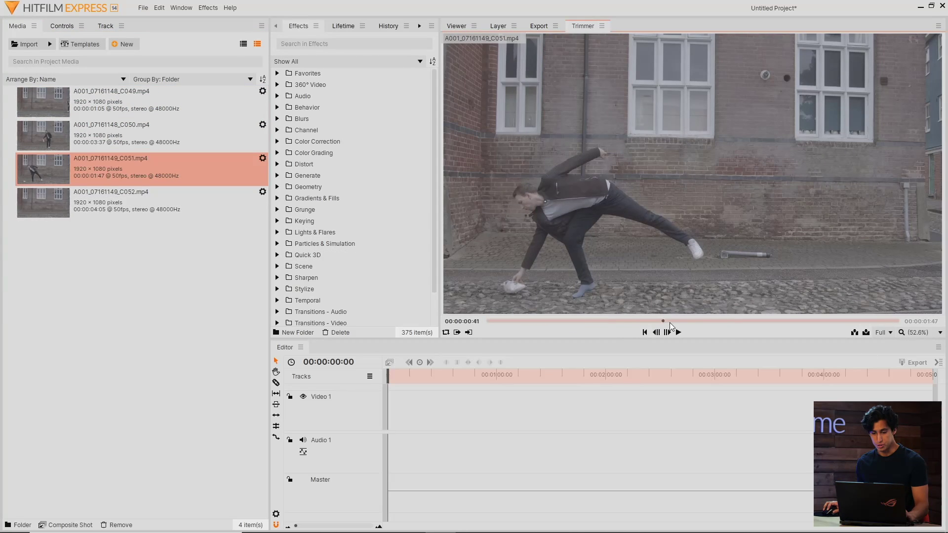
Load the fourth jump clip in the Trimmer and scrub through its footage.
left_click(246, 214)
left_click(517, 320)
left_click_drag(518, 321, 576, 321)
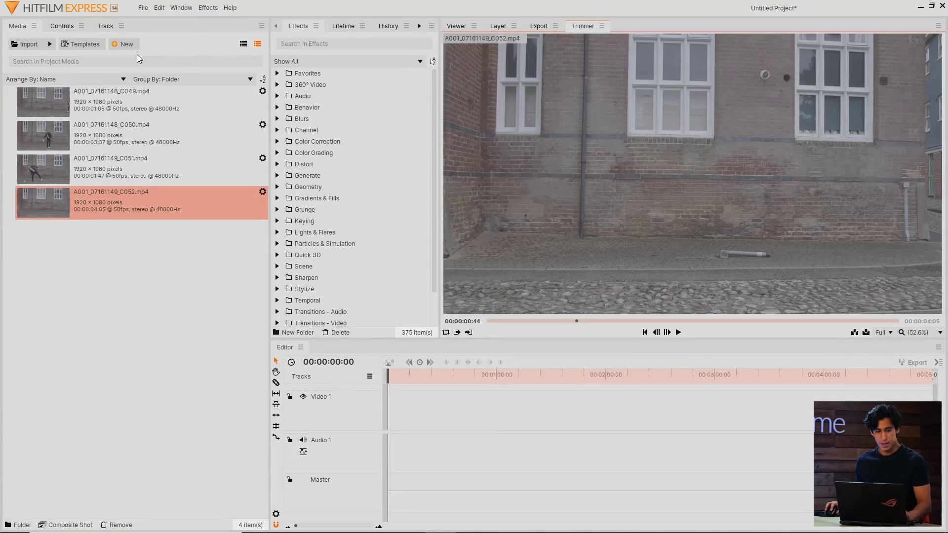
Create a new 1080p composite shot named Main Comp with a 9-second duration.
left_click(126, 45)
type("Composite Shot 1a")
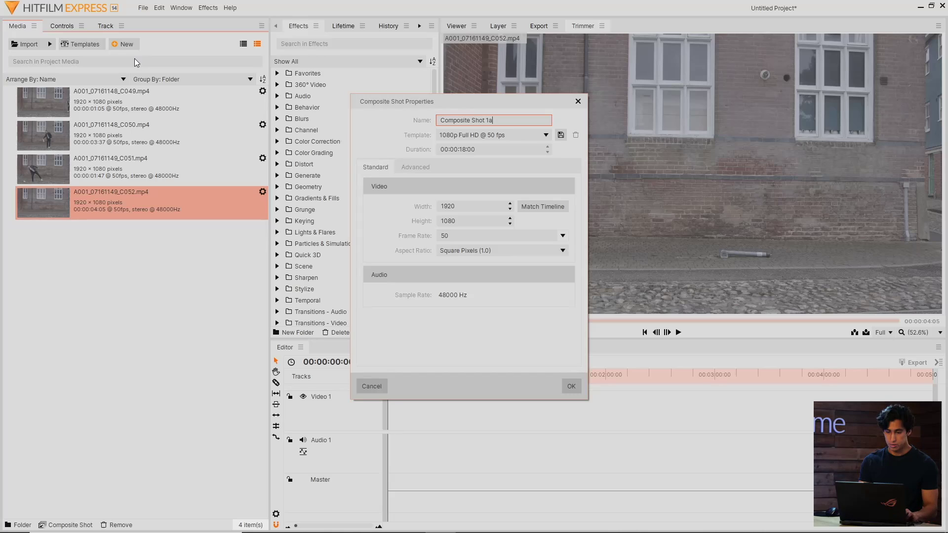
key("ctrl+a")
type("Main com")
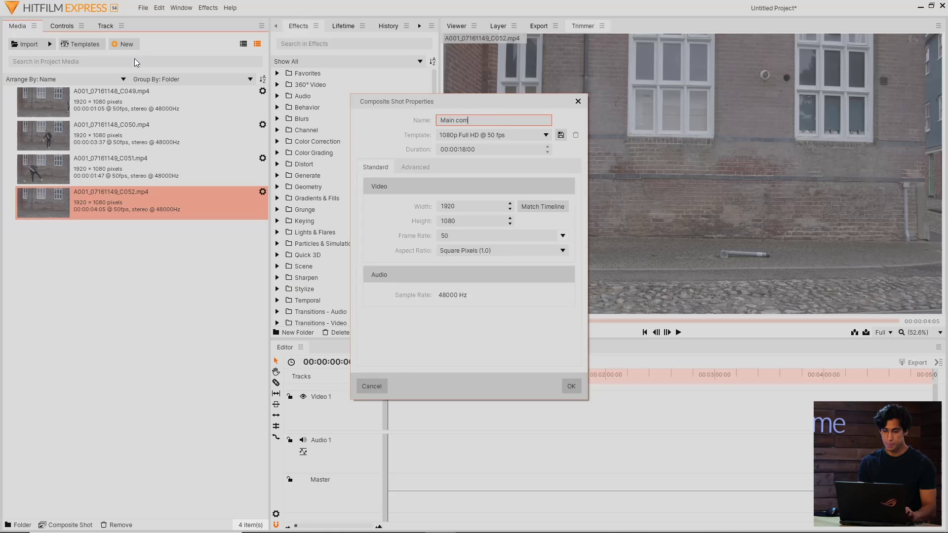
type("p")
left_click(462, 149)
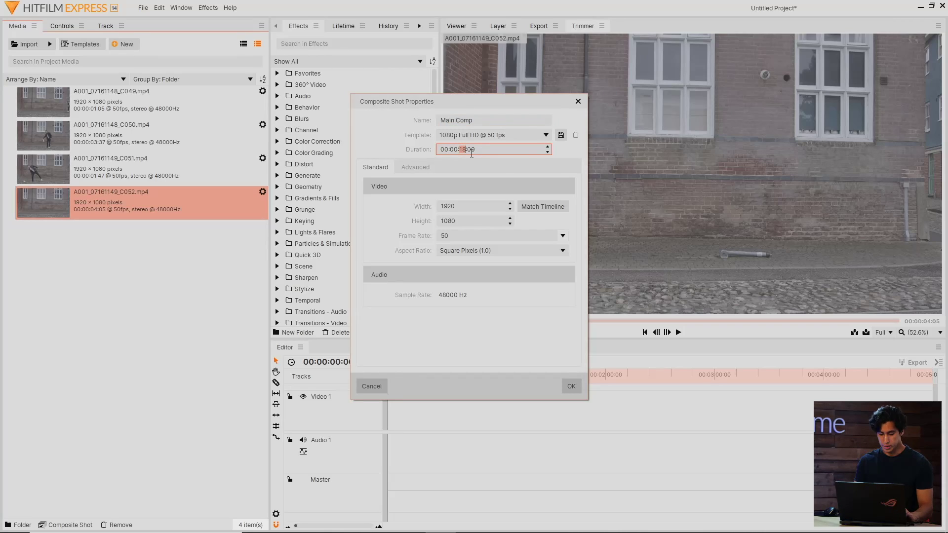
type("3")
key("Return")
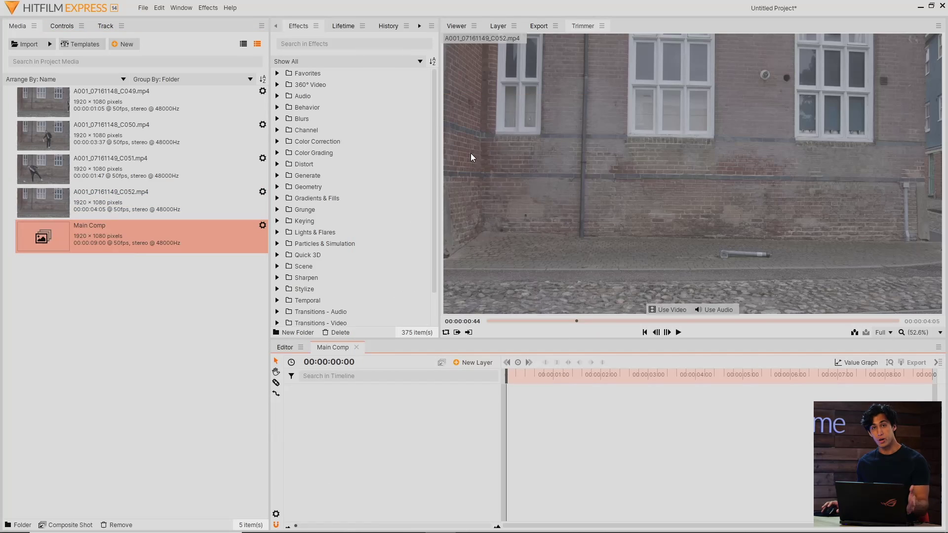
Add the first two jump clips as layers and trim the second clip's end at the playhead.
left_click_drag(144, 98, 411, 417)
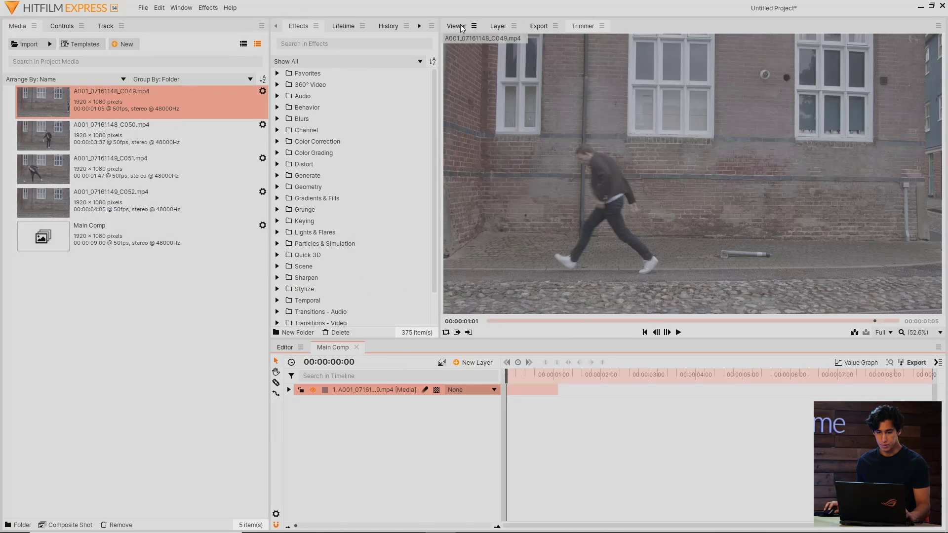
left_click(527, 362)
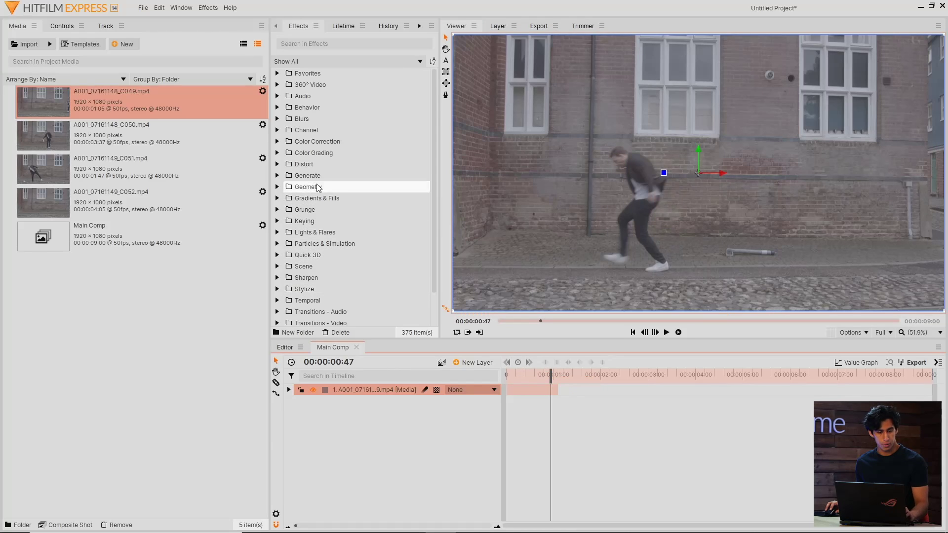
mouse_move(104, 143)
left_mouse_down()
mouse_move(548, 401)
mouse_move(574, 381)
left_mouse_up()
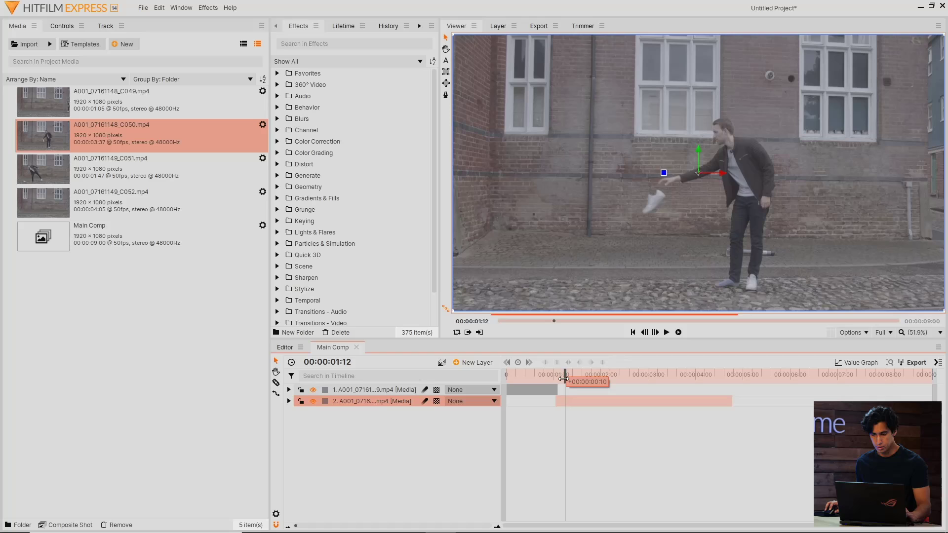
left_click(694, 374)
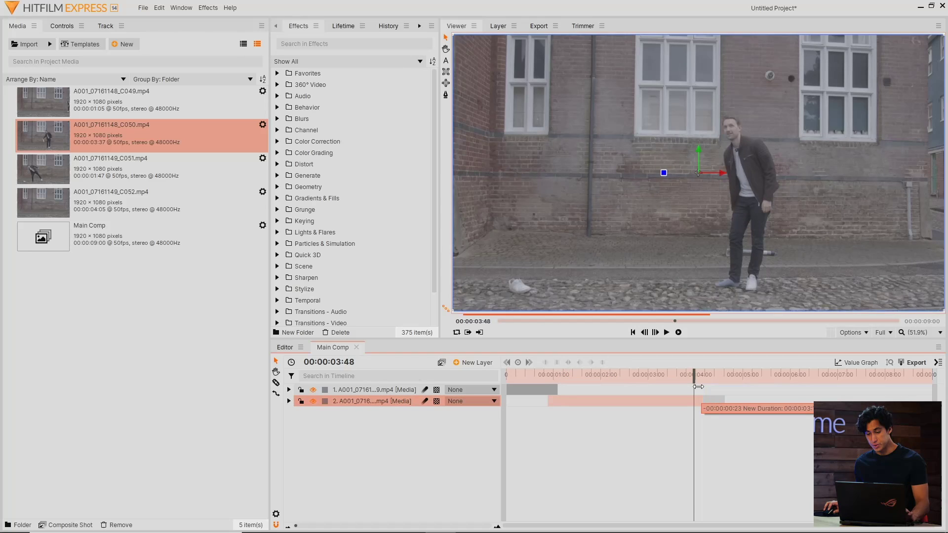
key("alt+bracketright")
Add the third and fourth clips in sequence and shift the second clip to start earlier.
left_click_drag(163, 177, 696, 413)
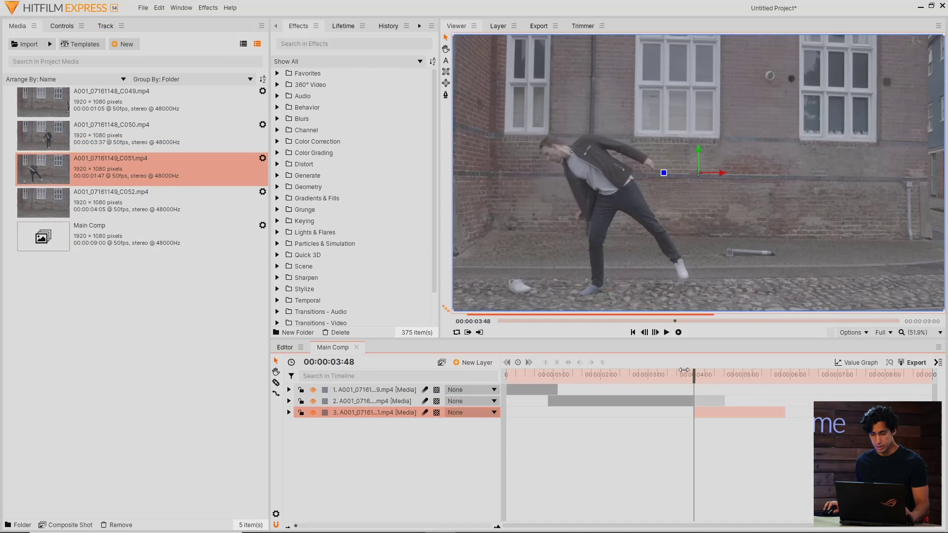
key("space")
mouse_move(148, 208)
left_mouse_down()
mouse_move(664, 442)
mouse_move(700, 427)
left_mouse_up()
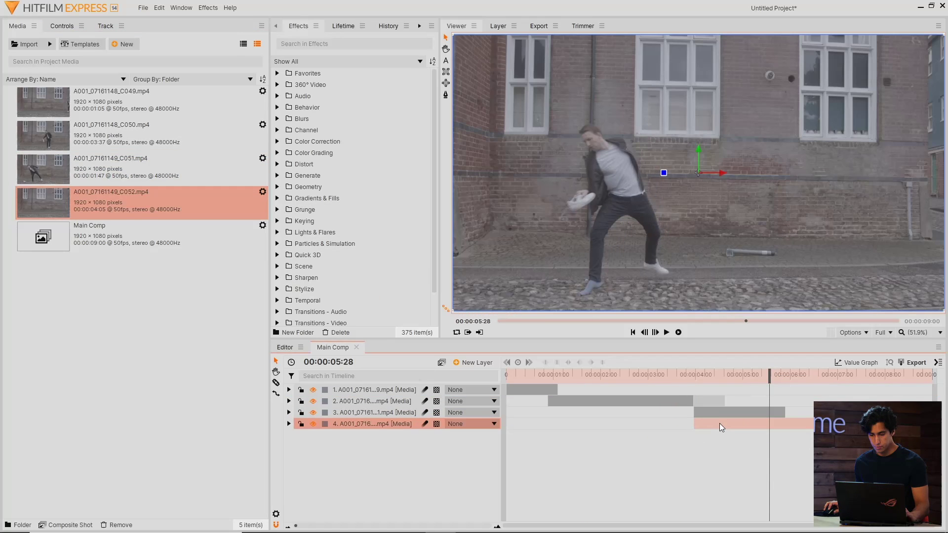
left_click_drag(771, 375, 538, 373)
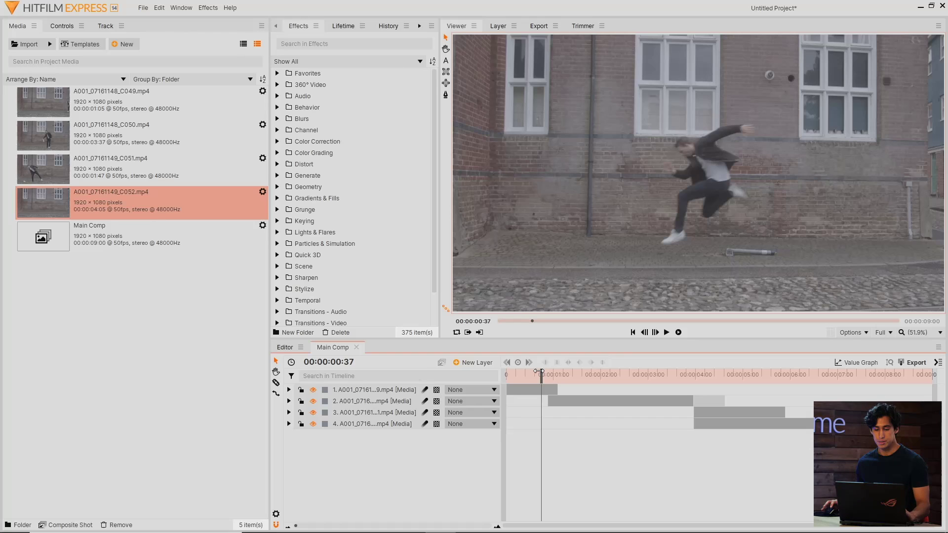
mouse_move(538, 373)
left_mouse_down()
mouse_move(581, 381)
mouse_move(541, 375)
left_mouse_up()
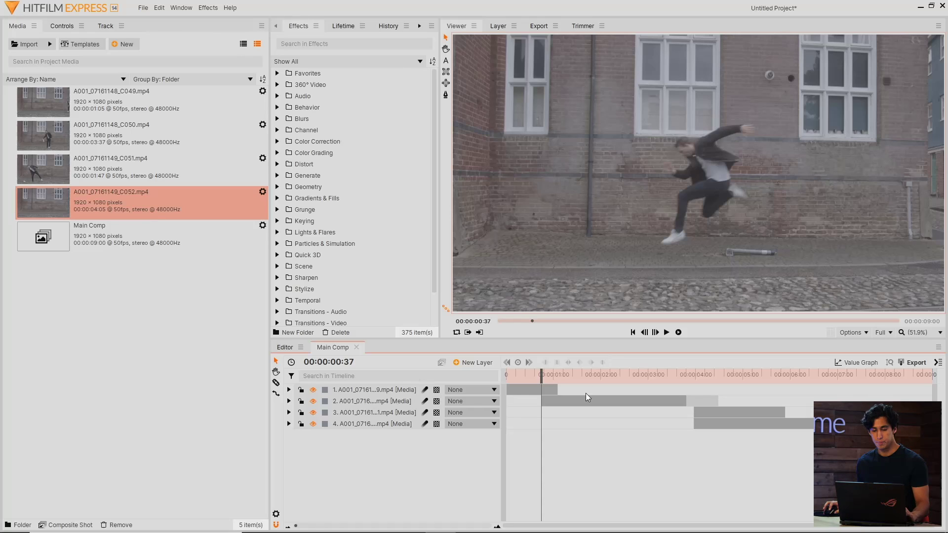
Create a new composite shot named Fractal with a 1-second duration.
left_click(123, 44)
left_click(134, 58)
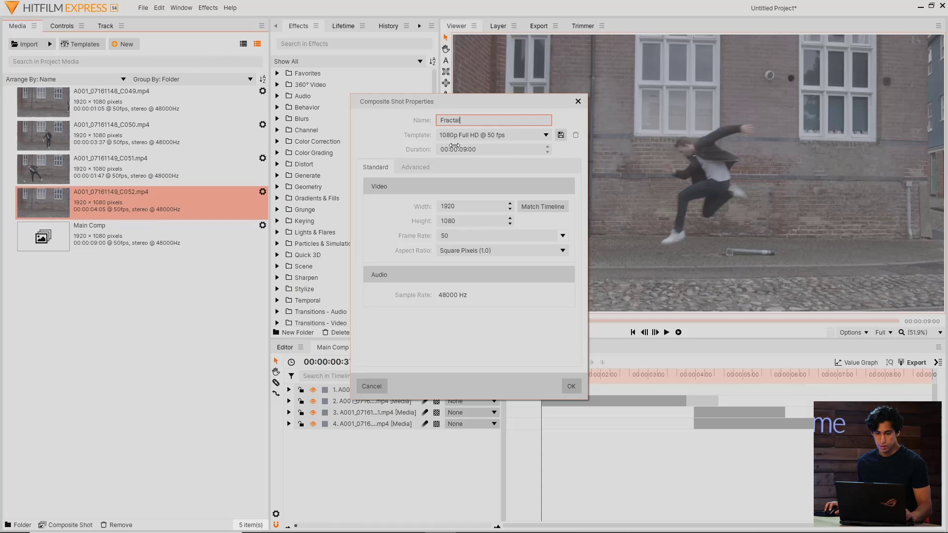
left_click(454, 148)
key("Return")
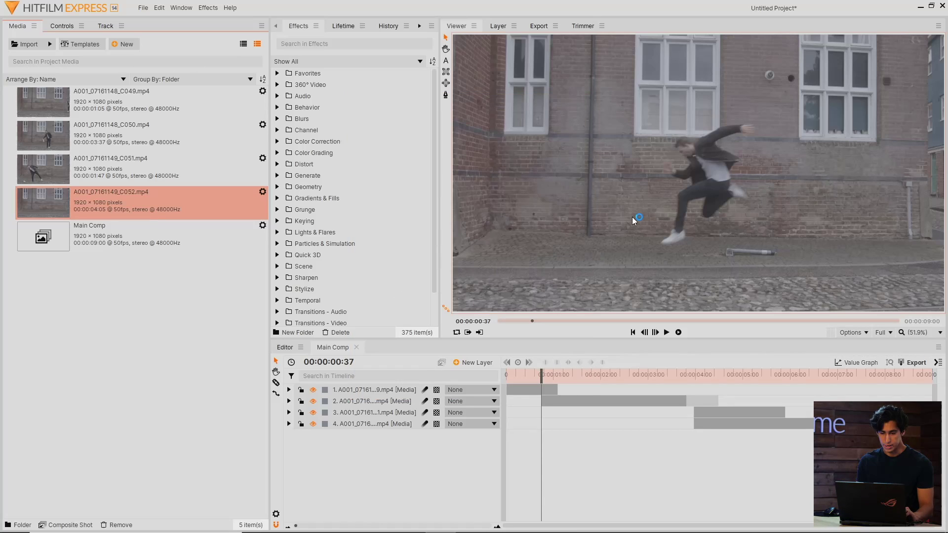
Add a new plane layer and apply the Fractal Noise effect to it.
left_click(467, 362)
key("Return")
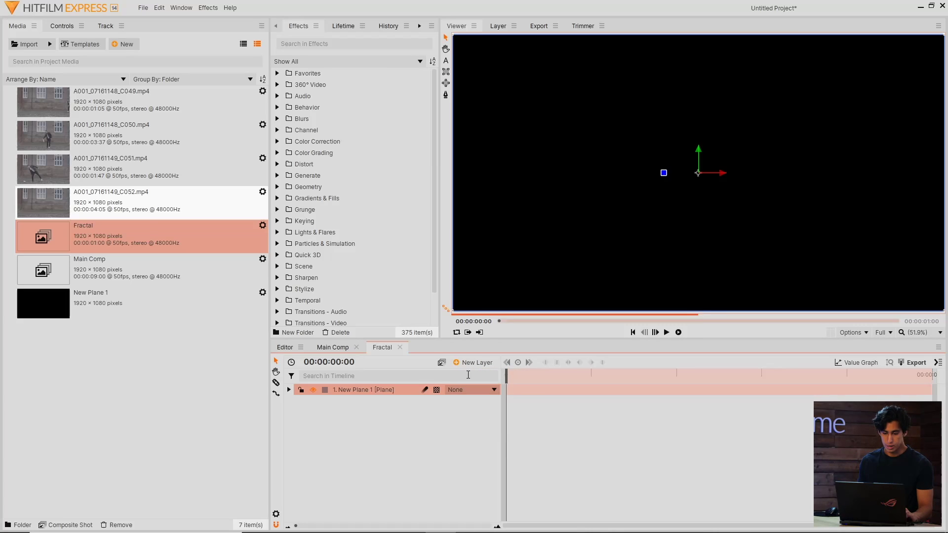
left_click(371, 43)
type("fract")
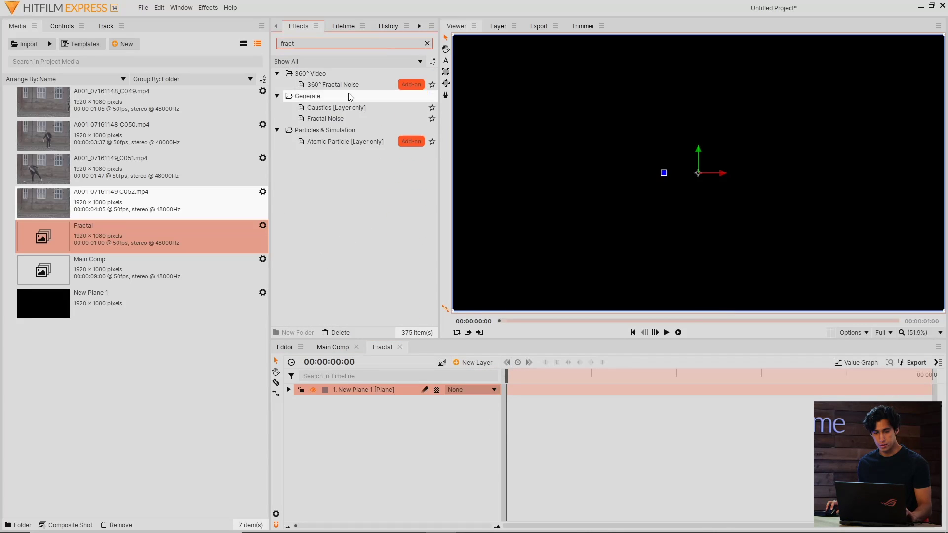
left_click_drag(326, 119, 537, 106)
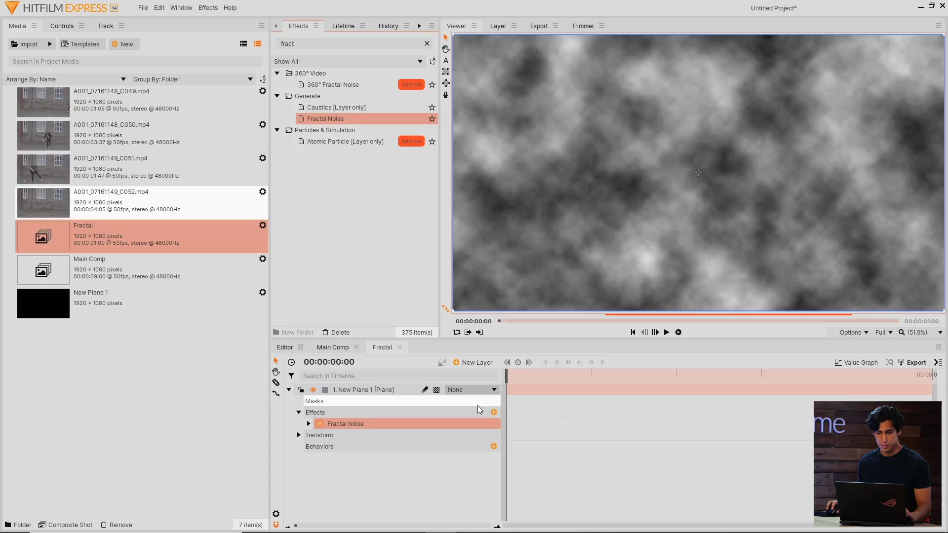
Switch the Fractal Noise type to Smoke in the plane's Controls.
left_click(62, 26)
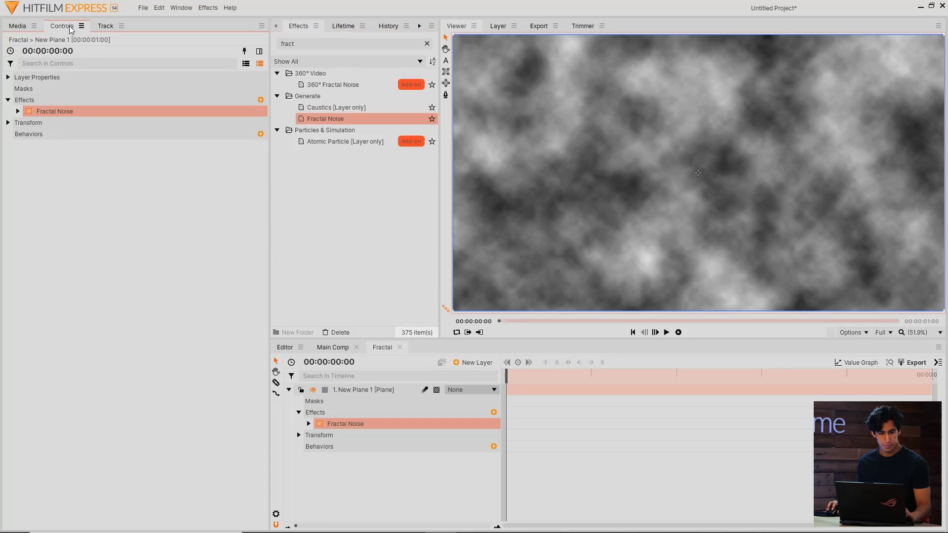
left_click(18, 111)
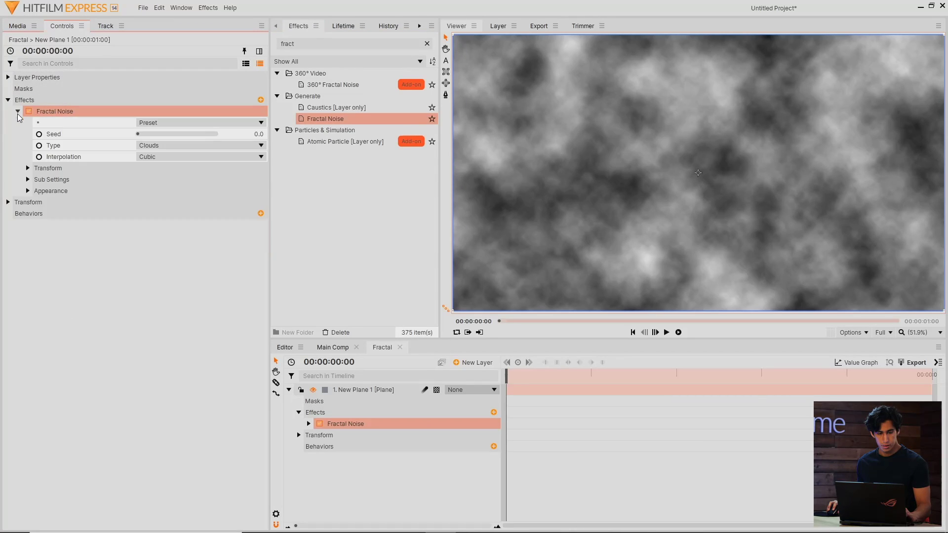
left_click(190, 148)
left_click(190, 300)
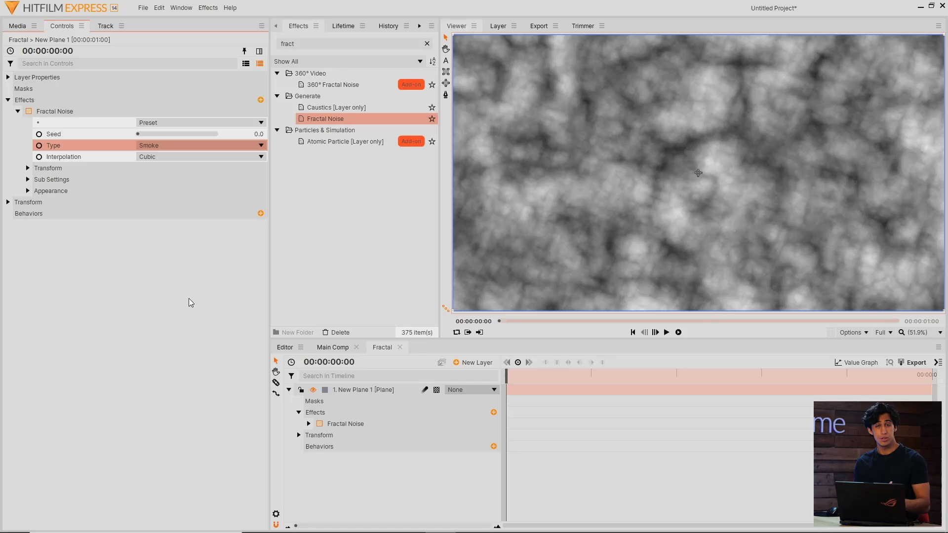
Keyframe Exposure bright white at the start and lowered to grey noise at frame 10.
left_click(27, 190)
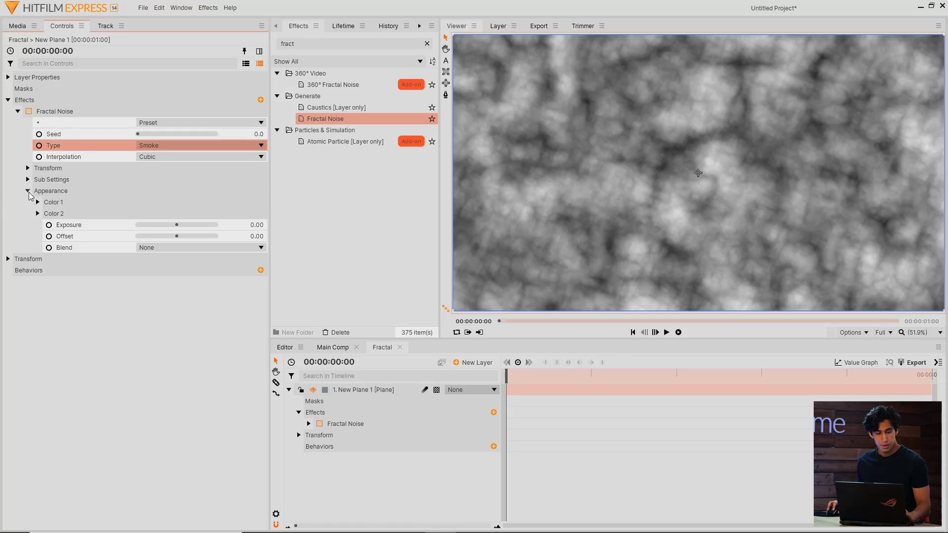
left_click(49, 227)
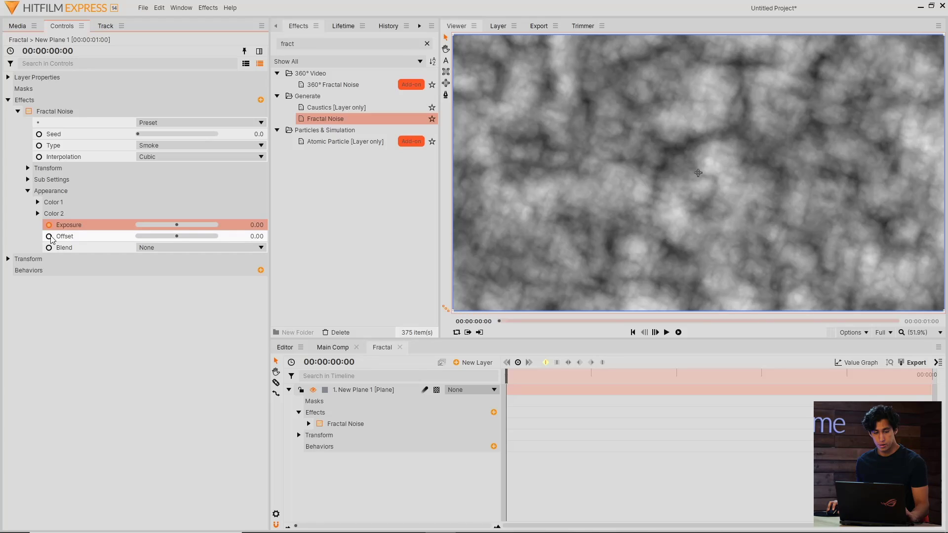
left_click_drag(178, 226, 232, 237)
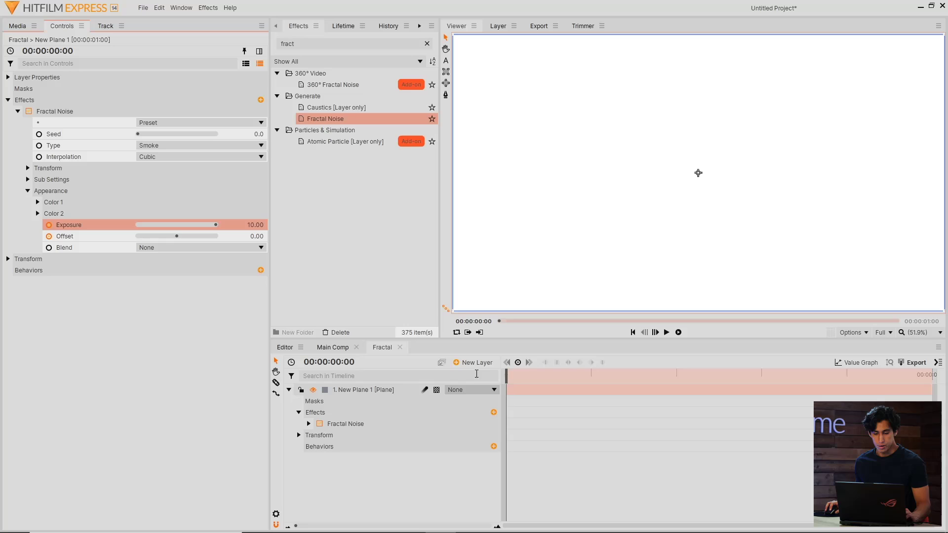
key("shift+Right")
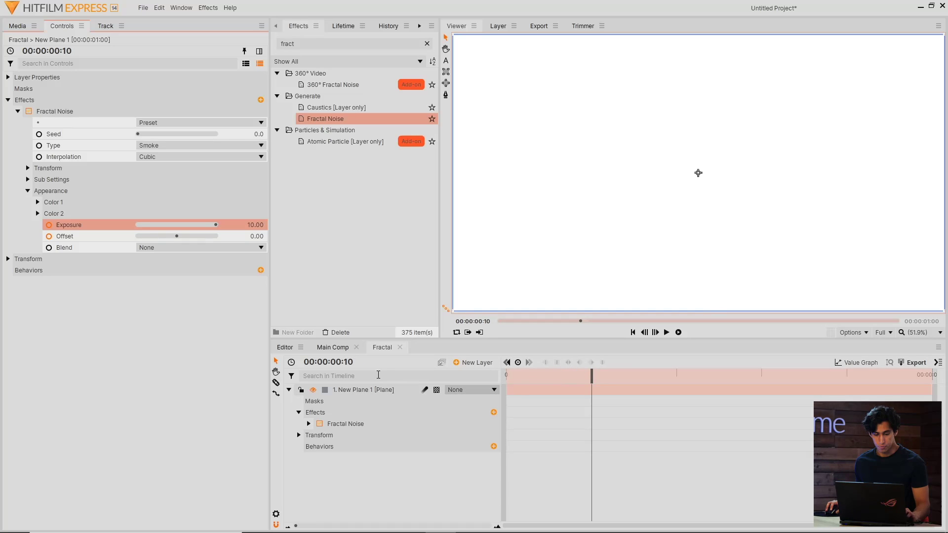
left_click_drag(592, 374, 592, 374)
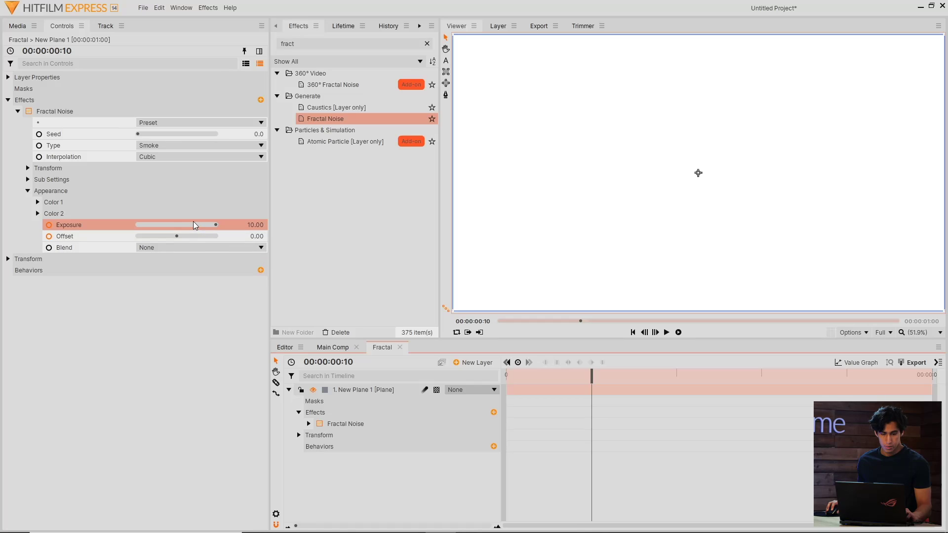
mouse_move(196, 225)
left_mouse_down()
mouse_move(149, 233)
mouse_move(211, 246)
mouse_move(139, 246)
mouse_move(137, 226)
left_mouse_up()
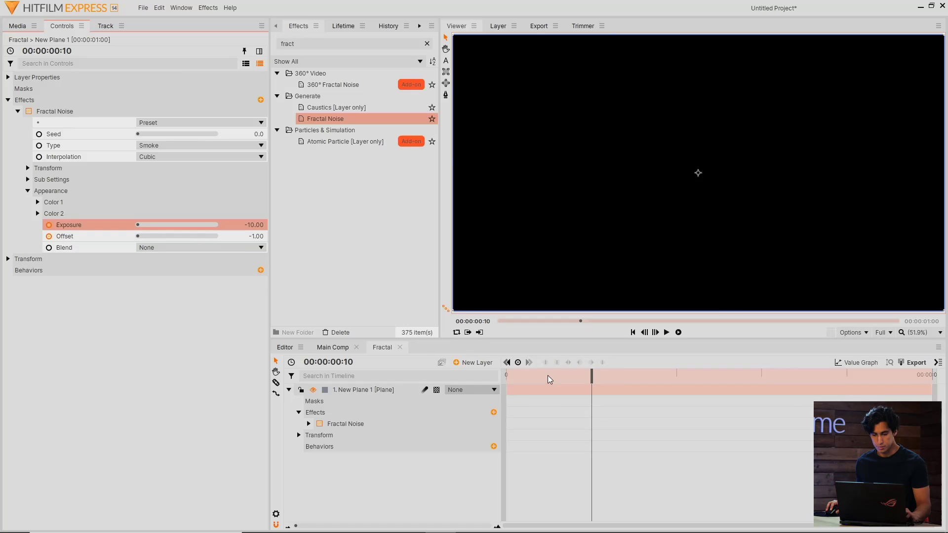
Add brighter Exposure keyframes at frames 3 and 2 for the fade to black.
left_click_drag(548, 379, 531, 379)
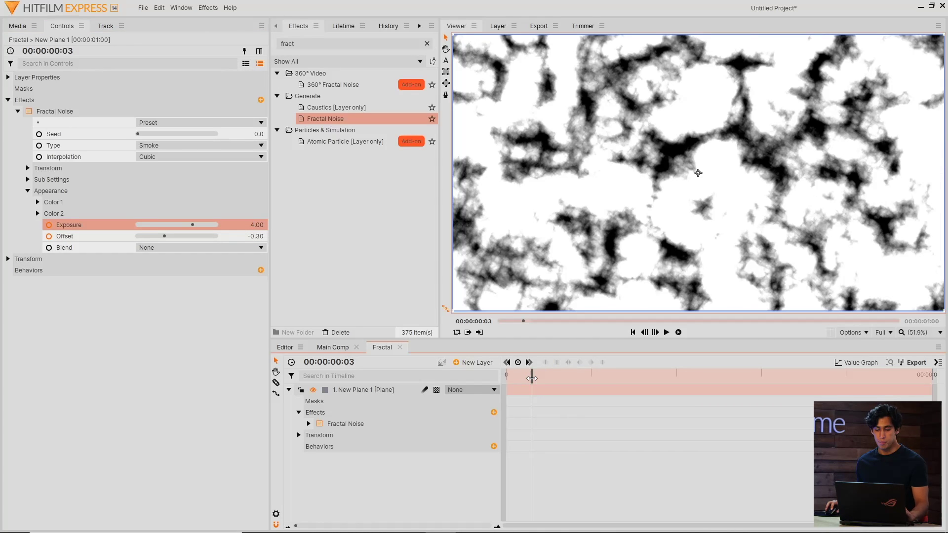
mouse_move(532, 378)
left_mouse_down()
mouse_move(585, 379)
mouse_move(524, 381)
left_mouse_up()
Lower the noise Transform Scale to about 40.9 px and adjust its Sub Settings.
left_click(27, 168)
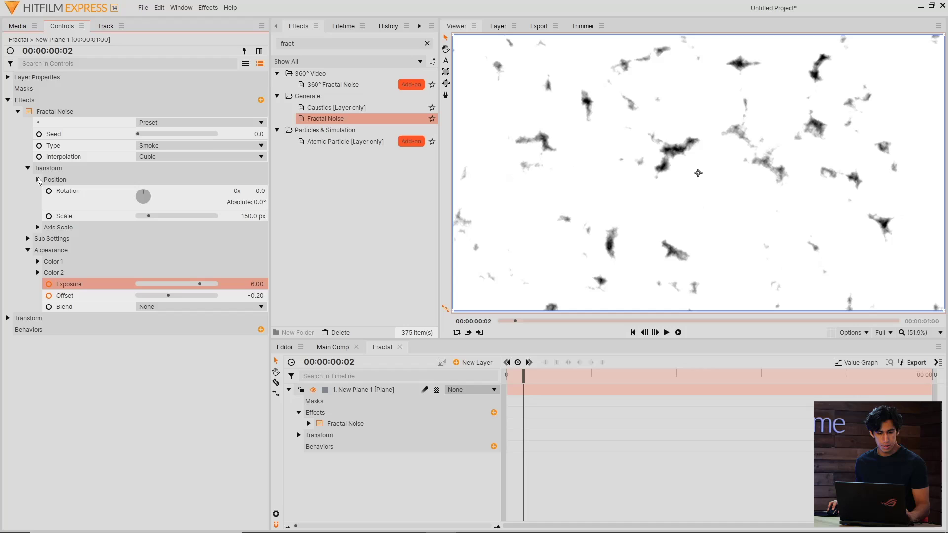
left_click_drag(146, 220, 140, 219)
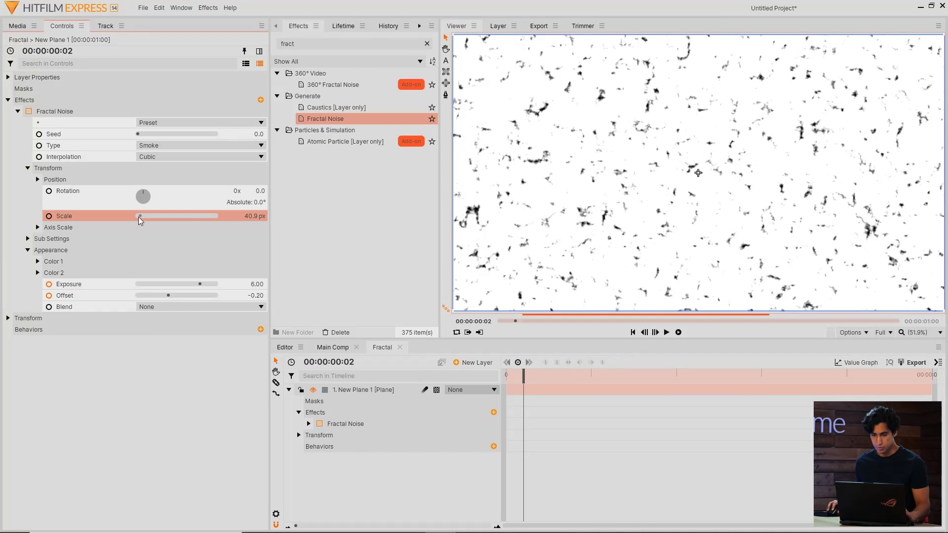
left_click(29, 239)
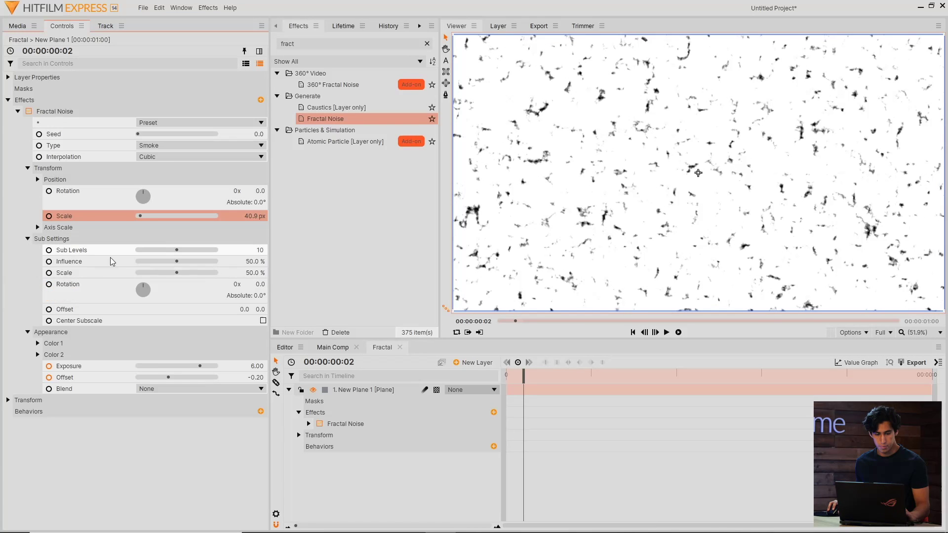
mouse_move(149, 264)
left_mouse_down()
mouse_move(134, 264)
mouse_move(208, 265)
mouse_move(177, 261)
left_mouse_up()
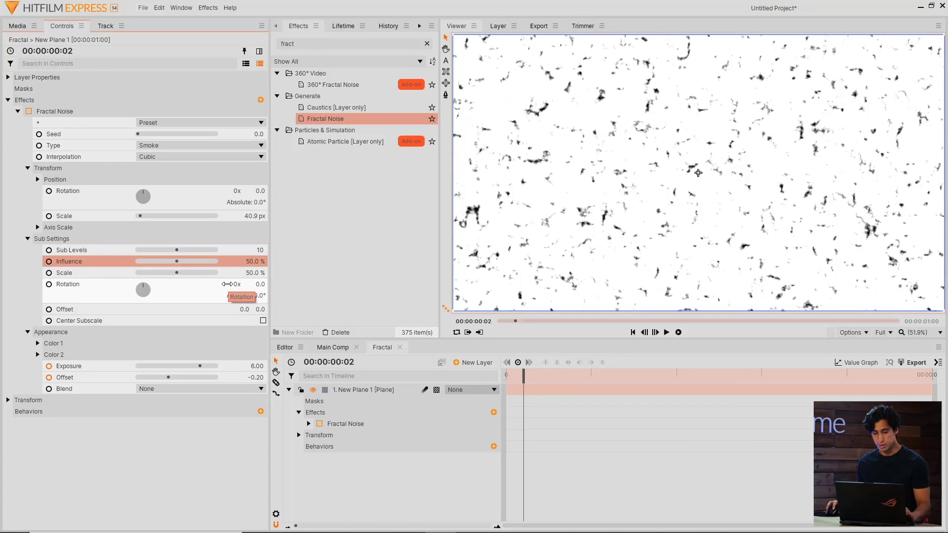
Drop Fractal into Main Comp as a hidden layer starting where the second clip begins.
left_click(333, 348)
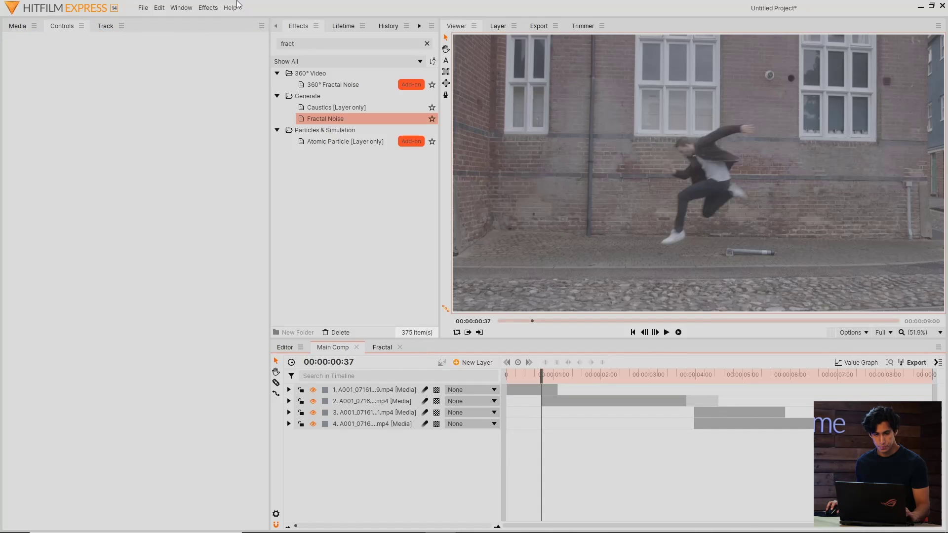
left_click(17, 26)
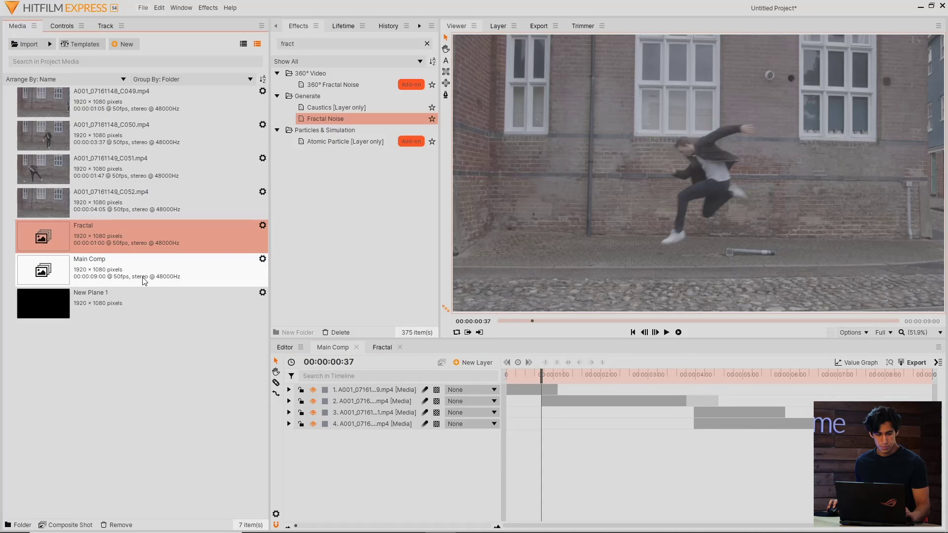
left_click_drag(47, 237, 381, 462)
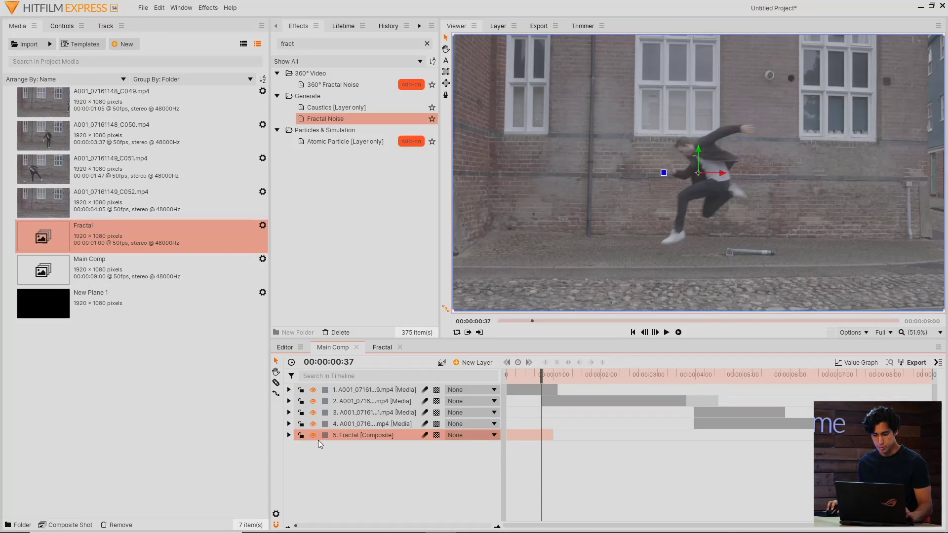
left_click(312, 436)
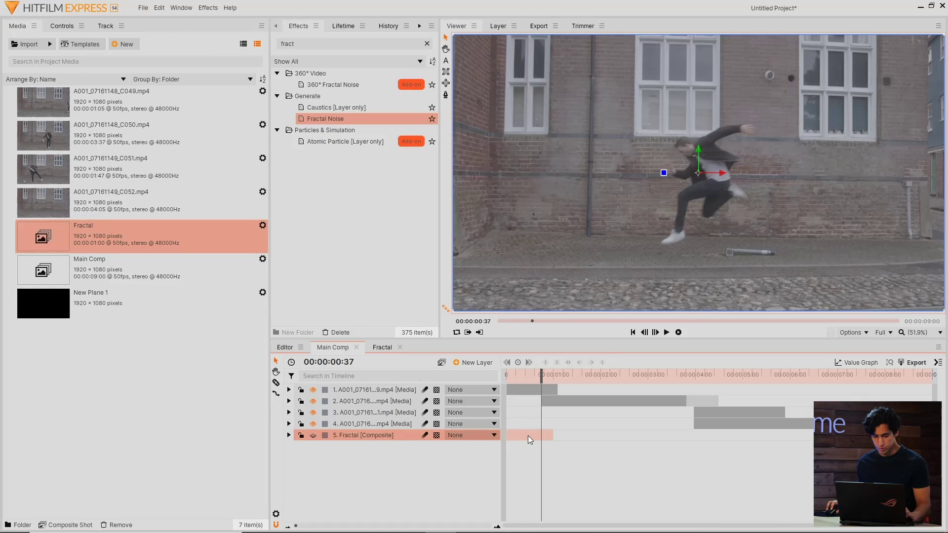
left_click_drag(524, 437, 538, 427)
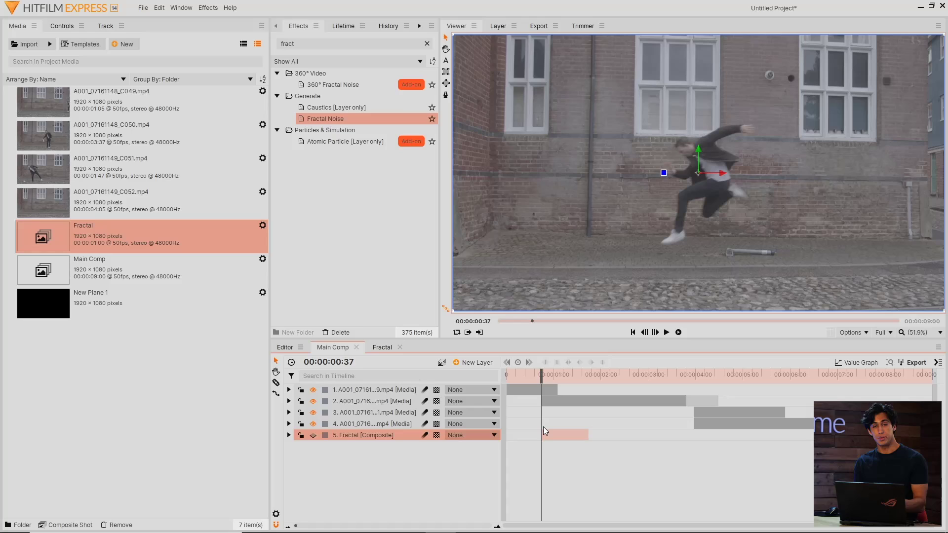
left_click(531, 389)
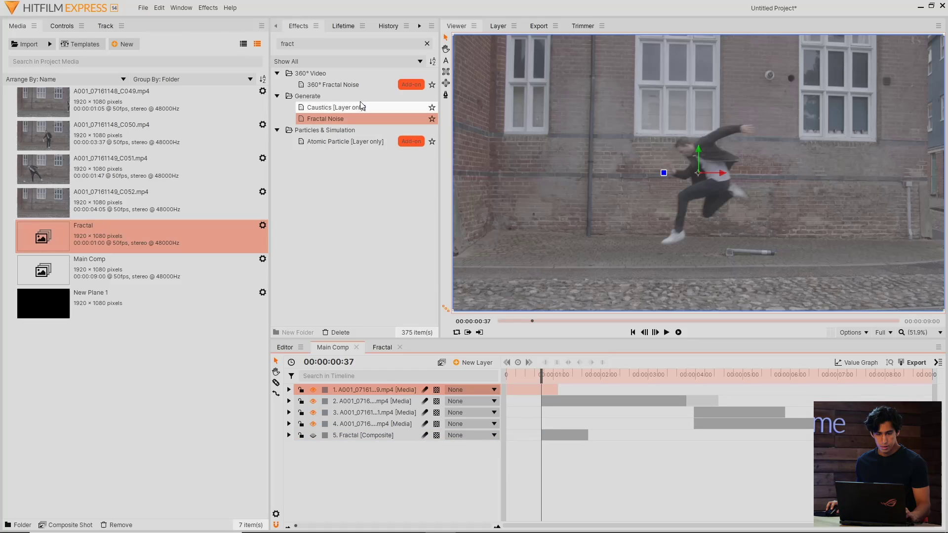
Apply Set Matte to the first clip with 5. Fractal as its source layer.
left_click(354, 47)
type("se")
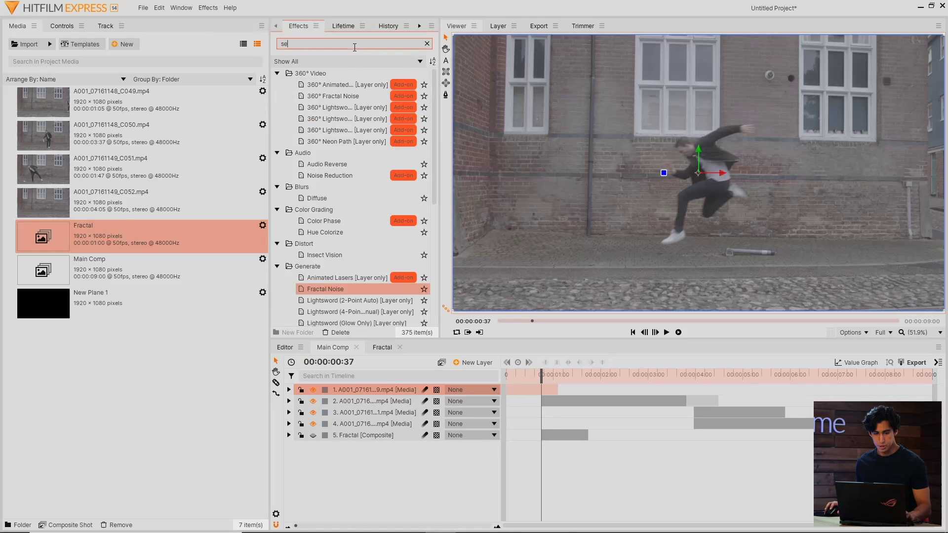
type("t")
double_click(359, 97)
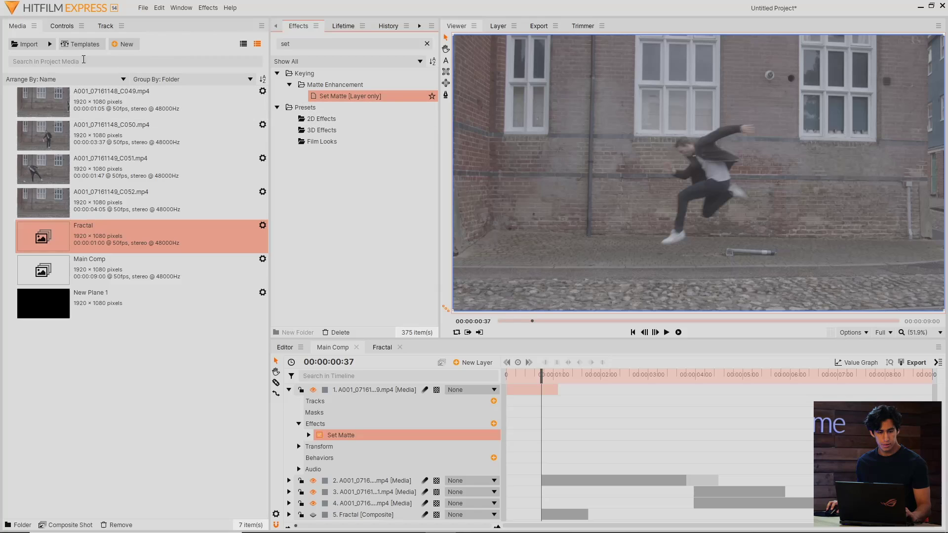
left_click(61, 26)
left_click(18, 124)
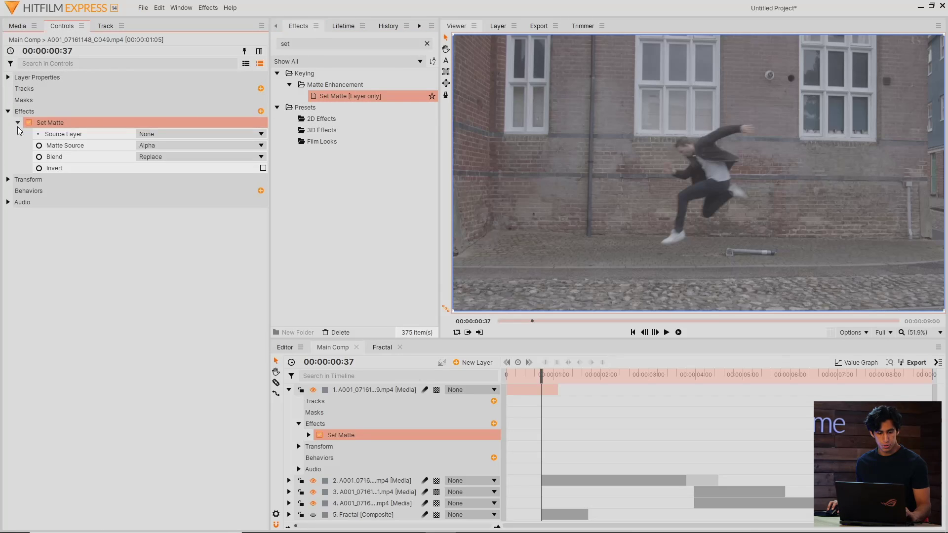
left_click(180, 133)
left_click(189, 203)
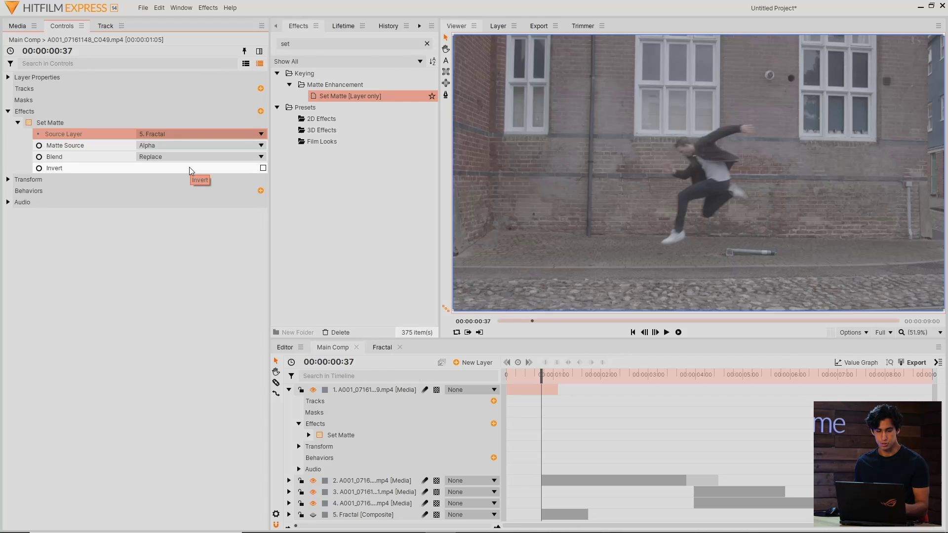
Base the matte on Luminance instead of alpha and scrub to preview the dissolve.
left_click(181, 167)
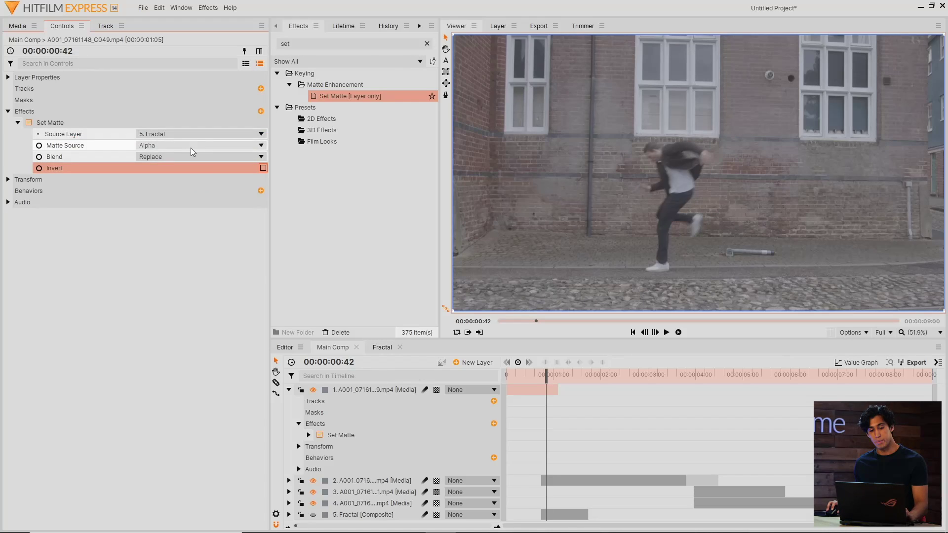
left_click(190, 148)
left_click(197, 215)
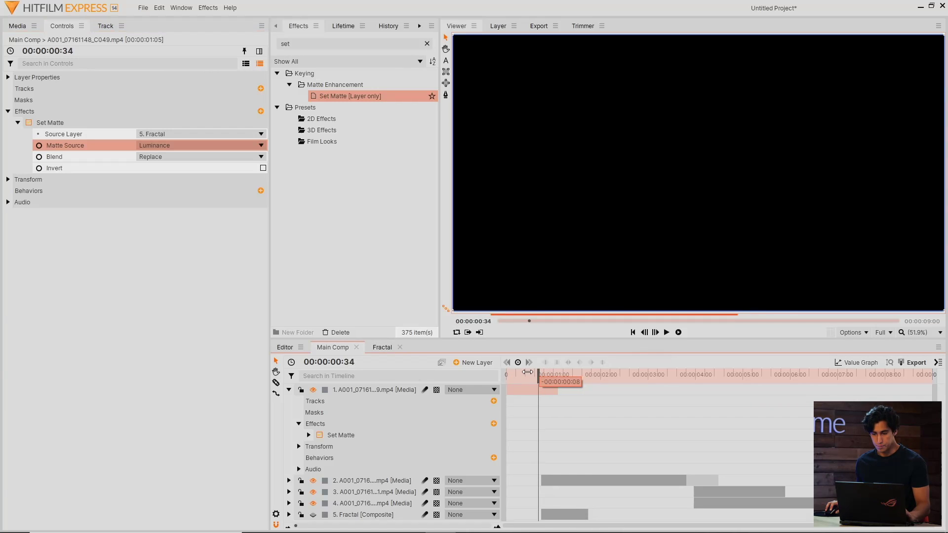
left_click_drag(527, 372, 539, 376)
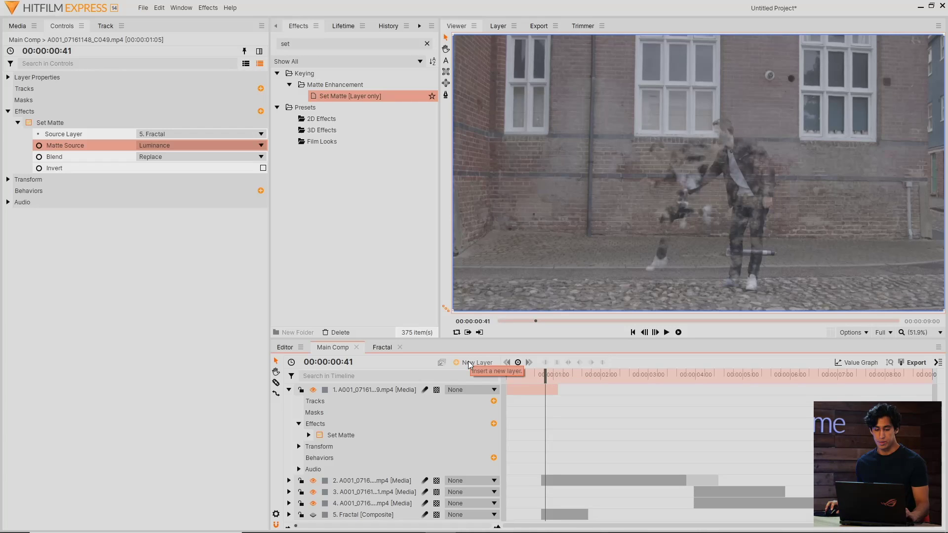
Raise the Fractal noise Scale to 70 px and recheck the coarser dissolve in Main Comp.
left_click(384, 347)
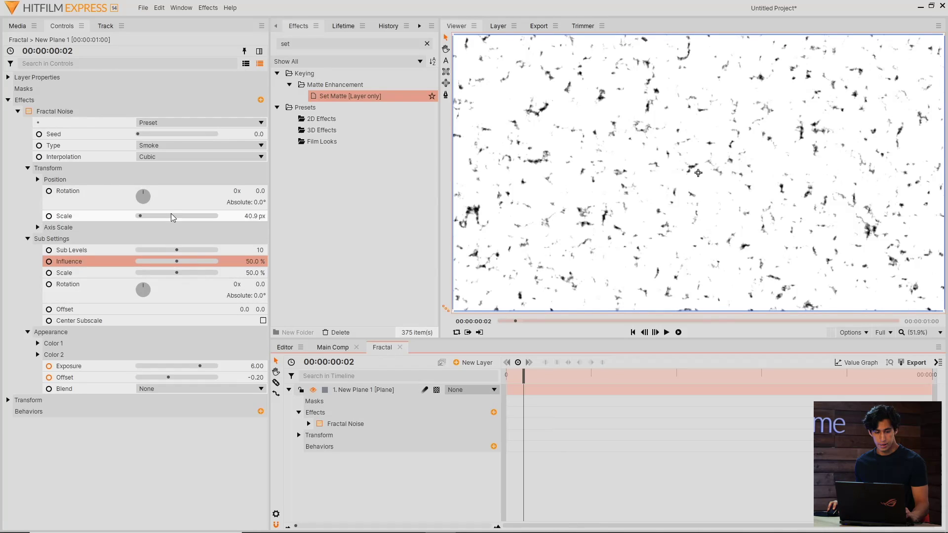
left_click_drag(141, 216, 145, 217)
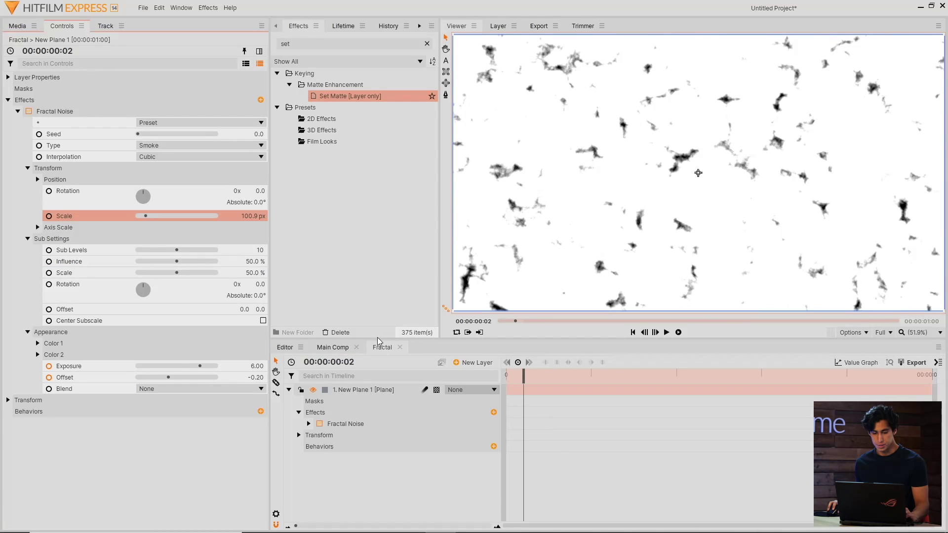
left_click(340, 348)
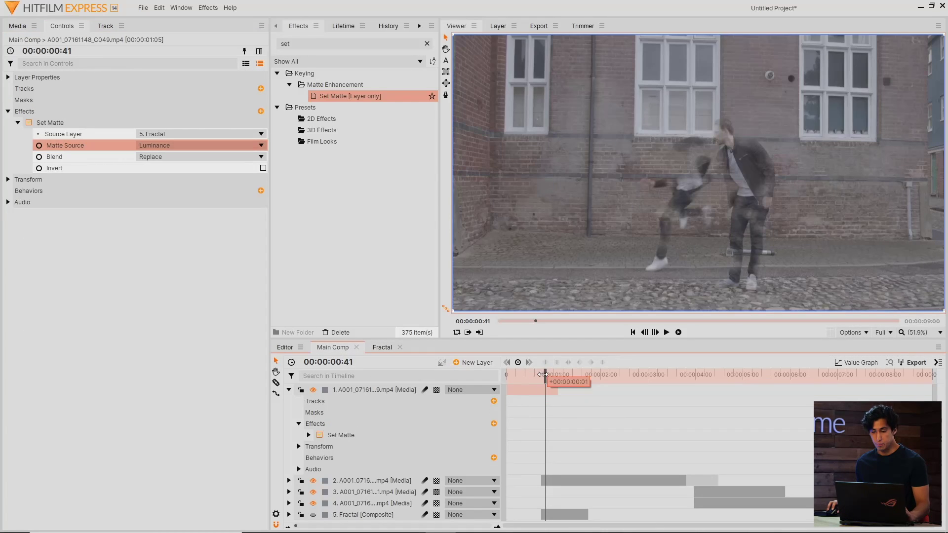
left_click_drag(545, 375, 541, 377)
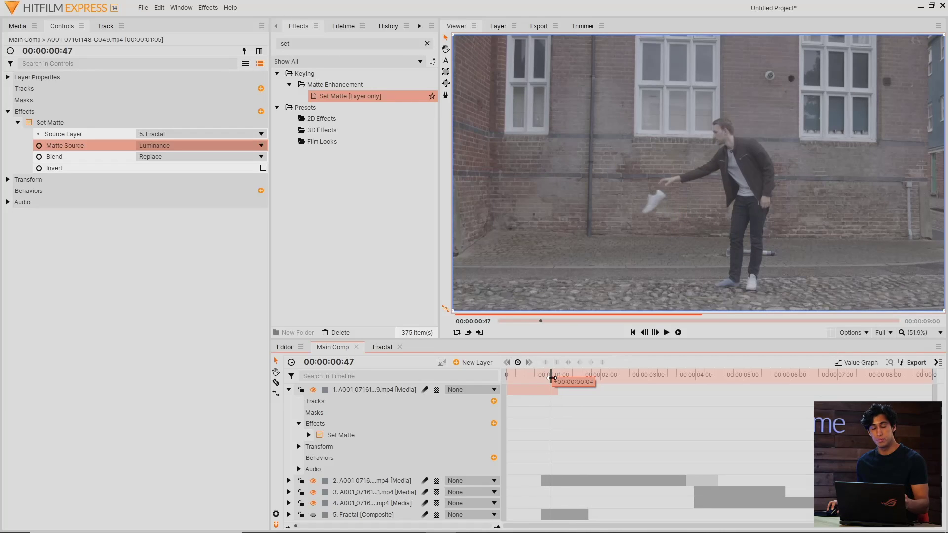
Keyframe the Fractal noise Seed from 0 at the first frame to 20 at frame 49.
left_click(382, 348)
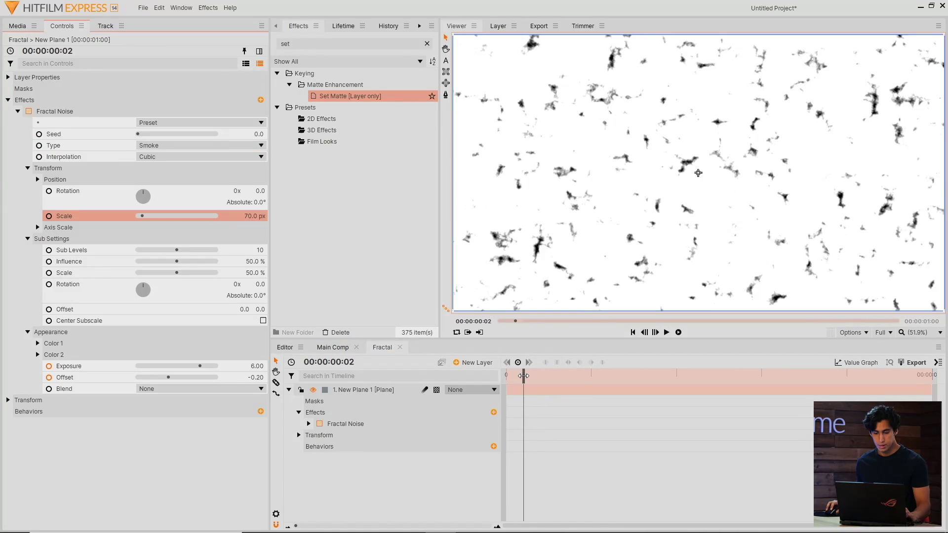
left_click(81, 134)
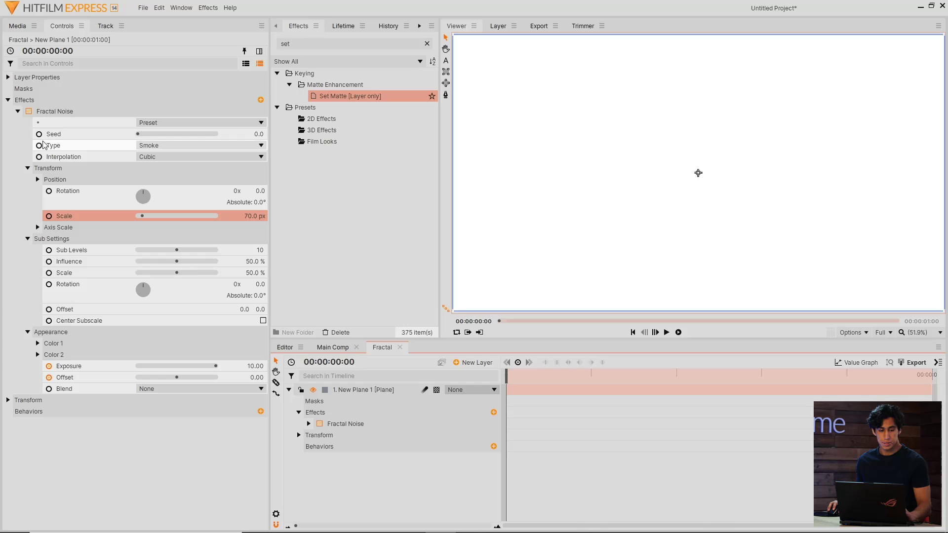
left_click_drag(559, 383, 924, 379)
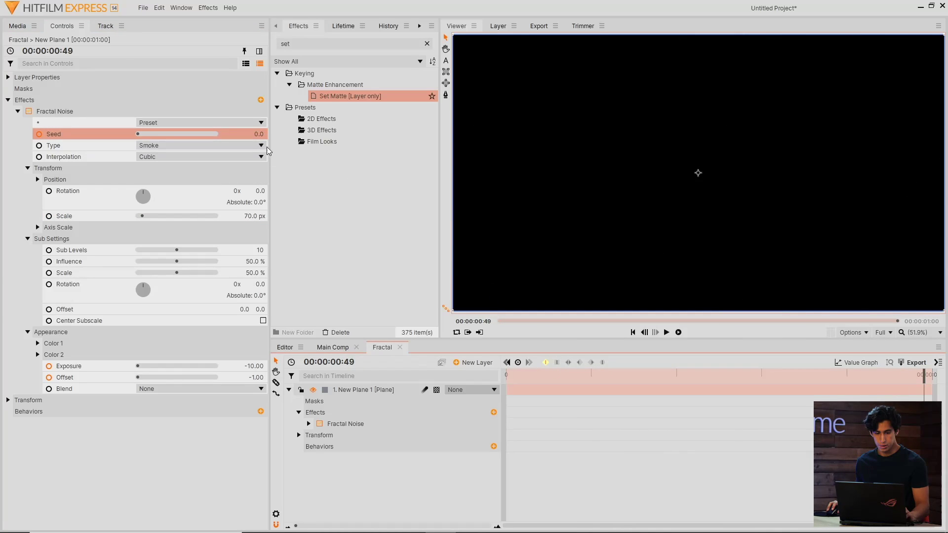
left_click(258, 134)
type("20")
key("Return")
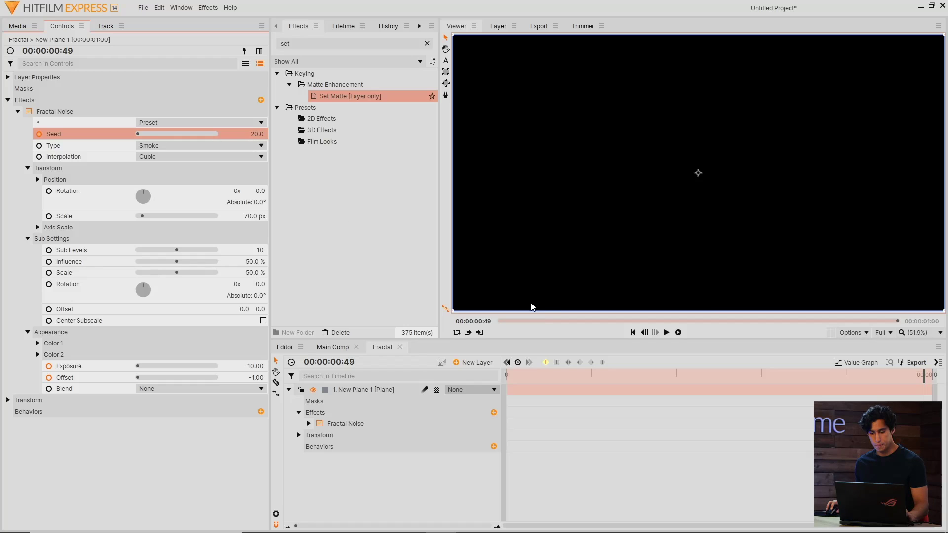
Preview the evolving noise, then return to Main Comp and scrub the teleport dissolve.
left_click_drag(575, 380, 543, 371)
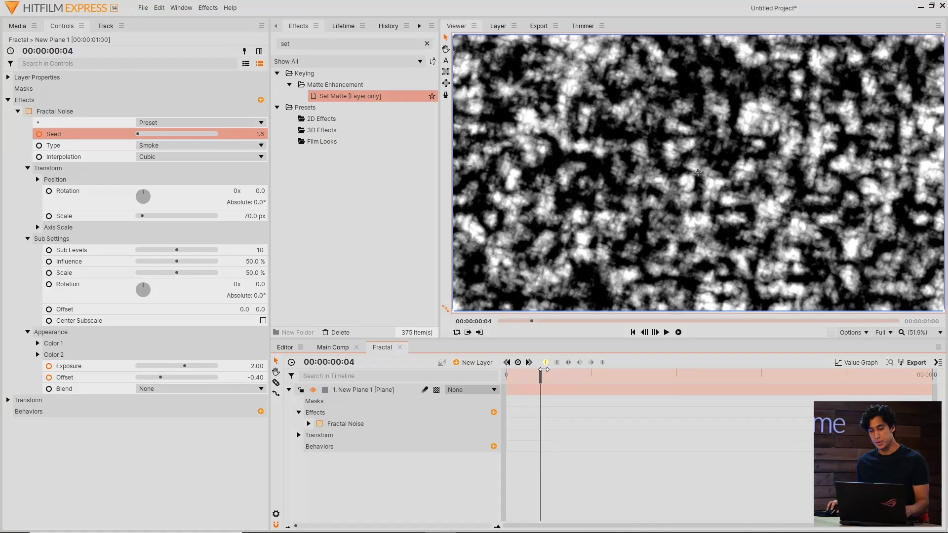
left_click(340, 347)
left_click_drag(545, 375, 547, 375)
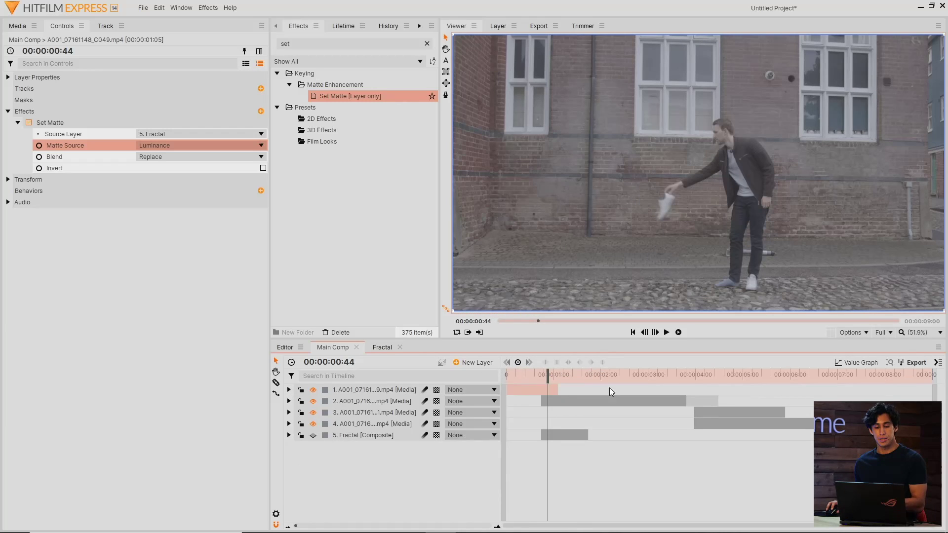
Select the clip layers to name them Tom Jump, Shoe Throw, Shoe Pickup and Clean Plate.
left_click_drag(567, 378, 579, 374)
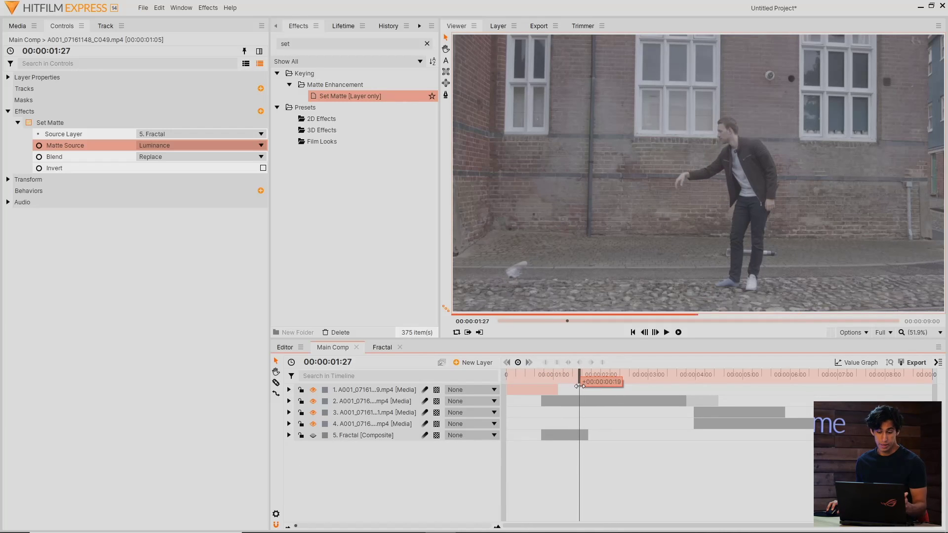
left_click(709, 423)
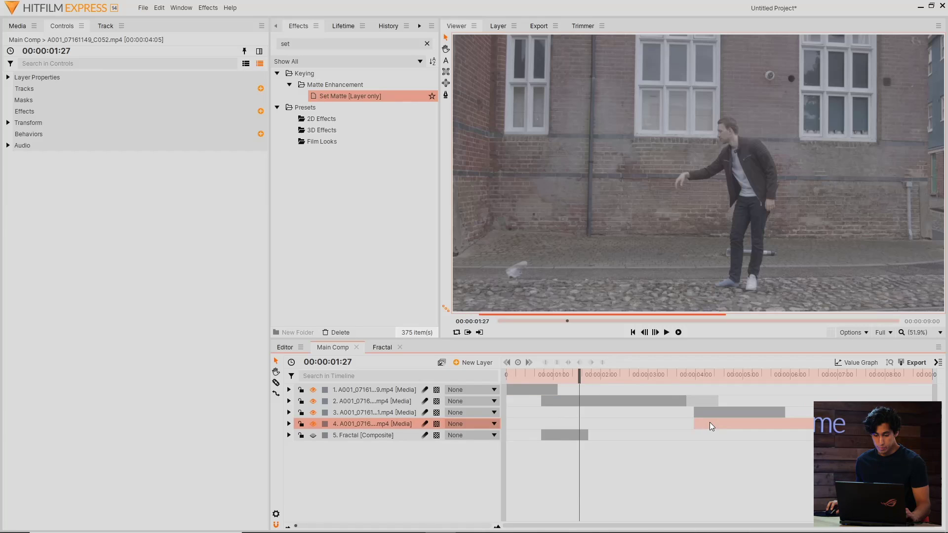
left_click(385, 390)
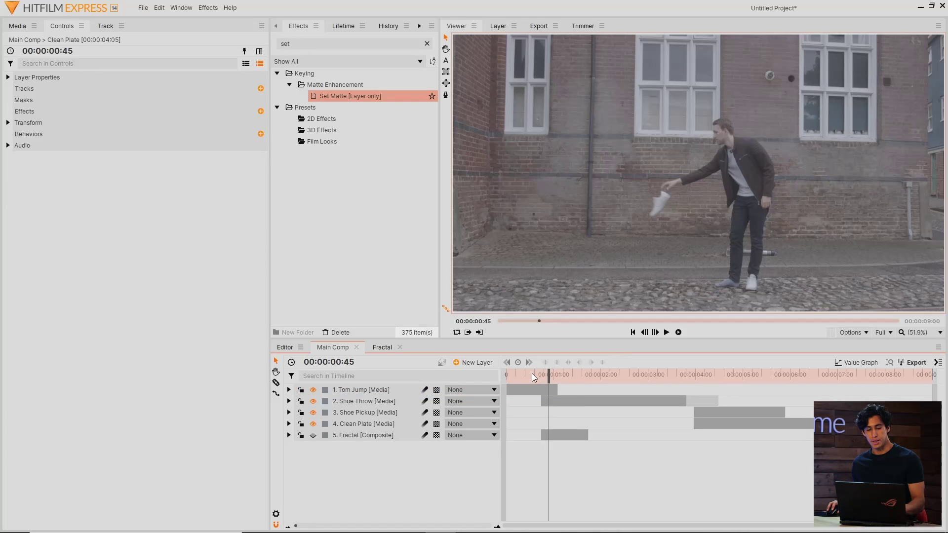
left_click(390, 392)
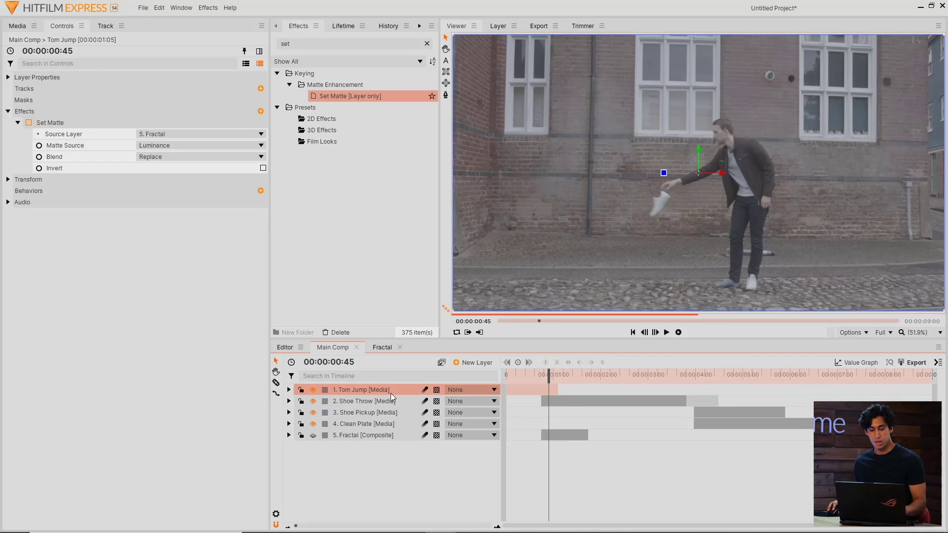
Undo the matte source change on Tom Jump and duplicate the layer with Ctrl+D.
left_click_drag(548, 373, 538, 374)
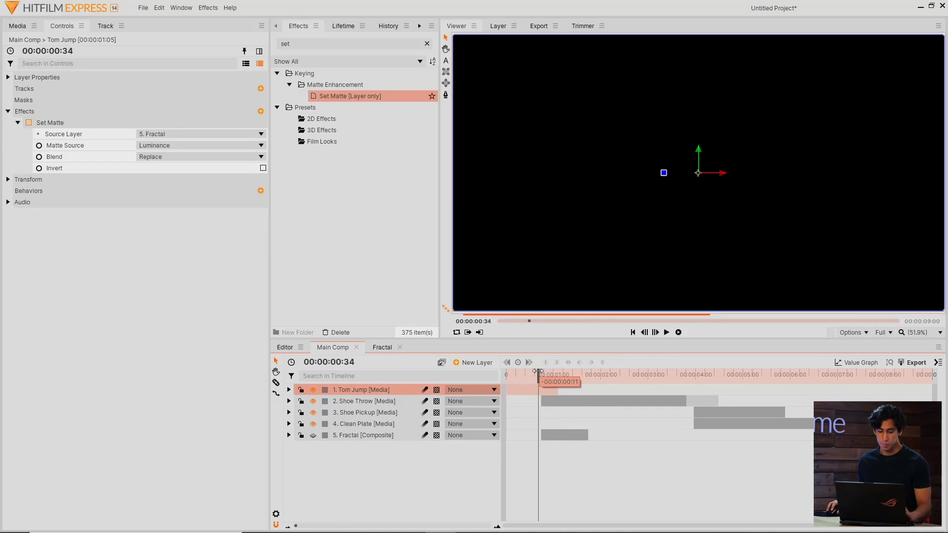
left_click(553, 436)
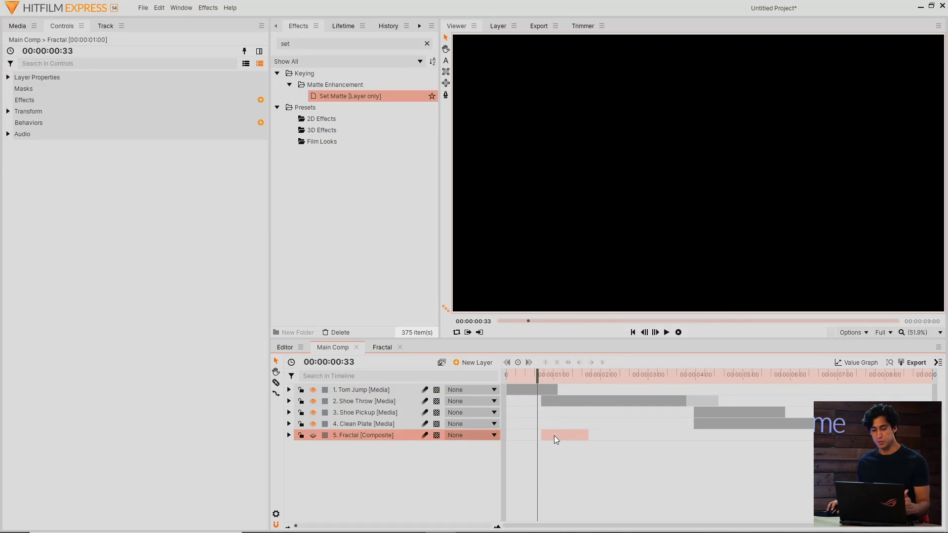
left_click(530, 391)
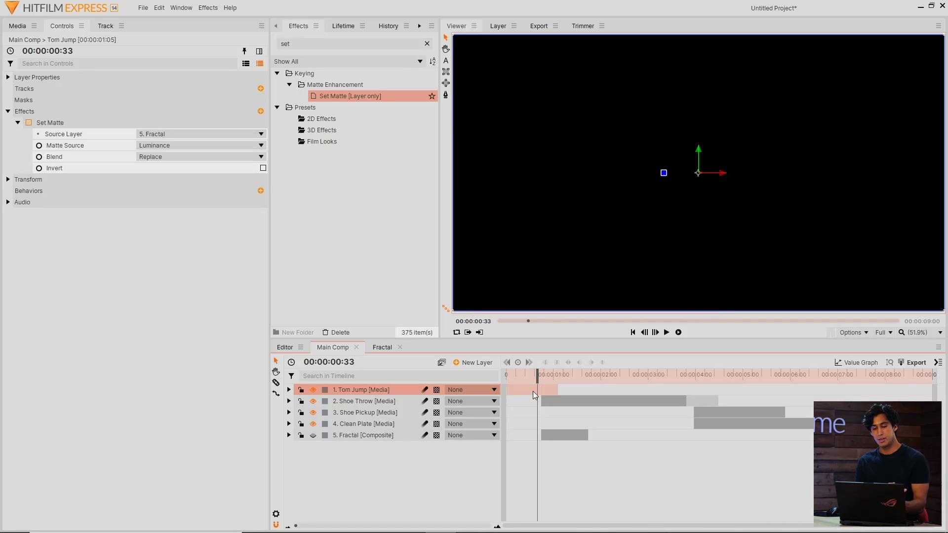
key("ctrl+z")
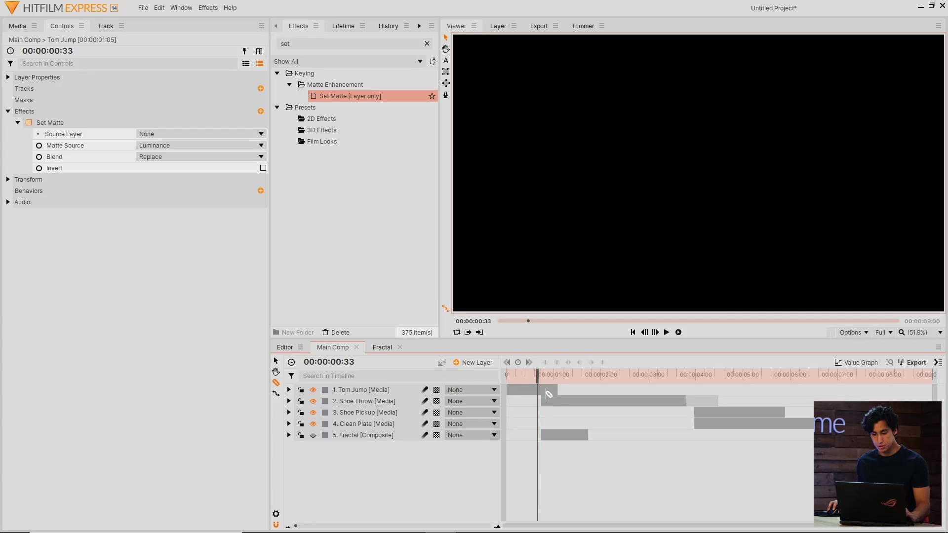
key("ctrl+d")
Remove the Set Matte effect from the top Tom Jump copy so the jump shows unmasked.
left_click_drag(541, 375, 535, 376)
left_click(530, 390)
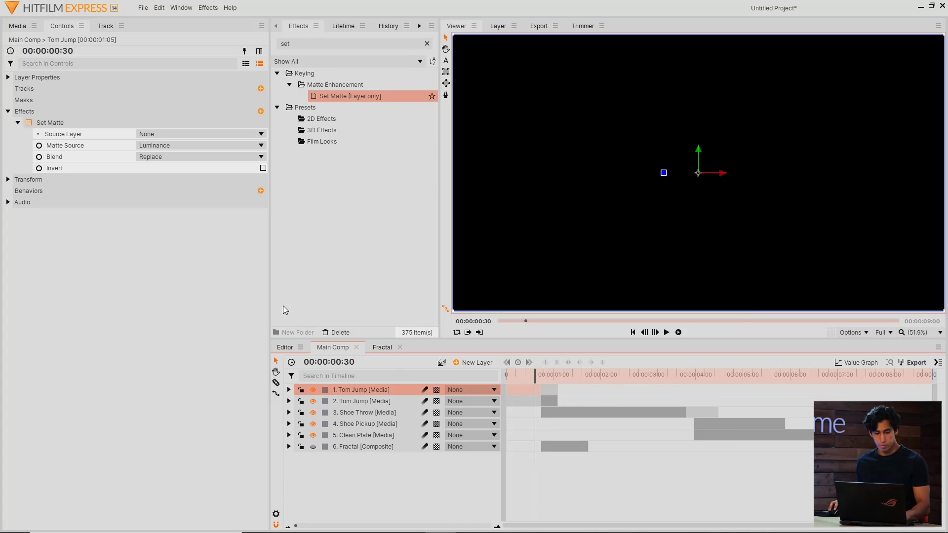
left_click(92, 124)
key("Delete")
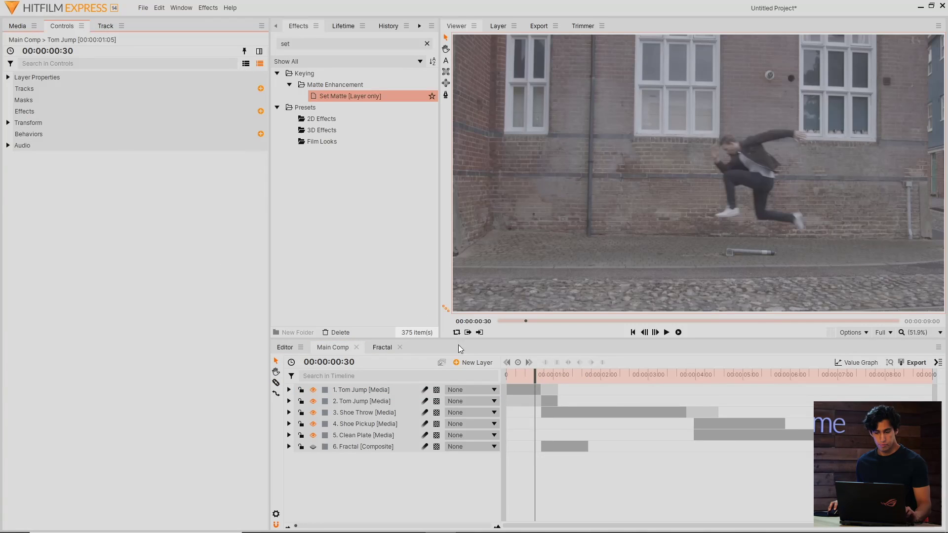
Scrub through the jump checking the transition across both Tom Jump copies and Fractal.
left_click(528, 396)
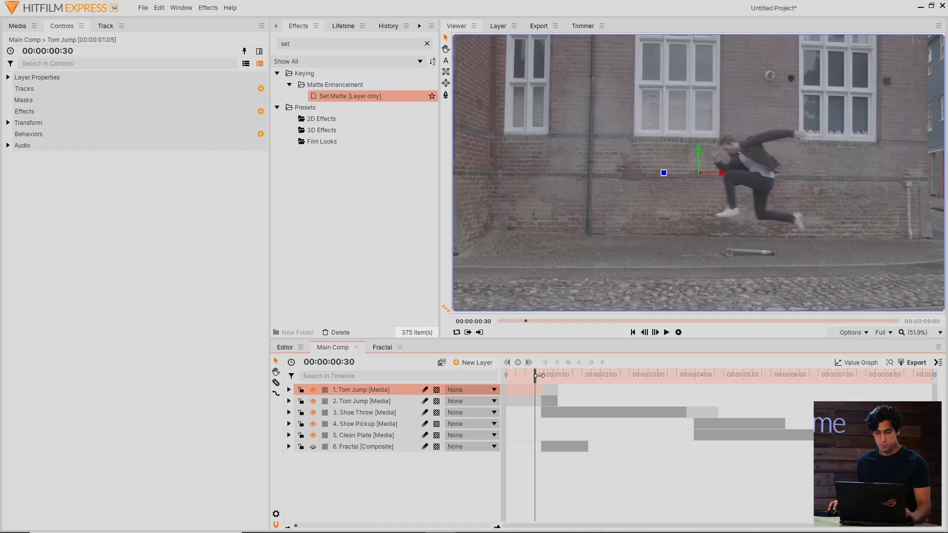
mouse_move(528, 396)
left_mouse_down()
mouse_move(552, 388)
mouse_move(550, 414)
left_mouse_up()
left_click(548, 402)
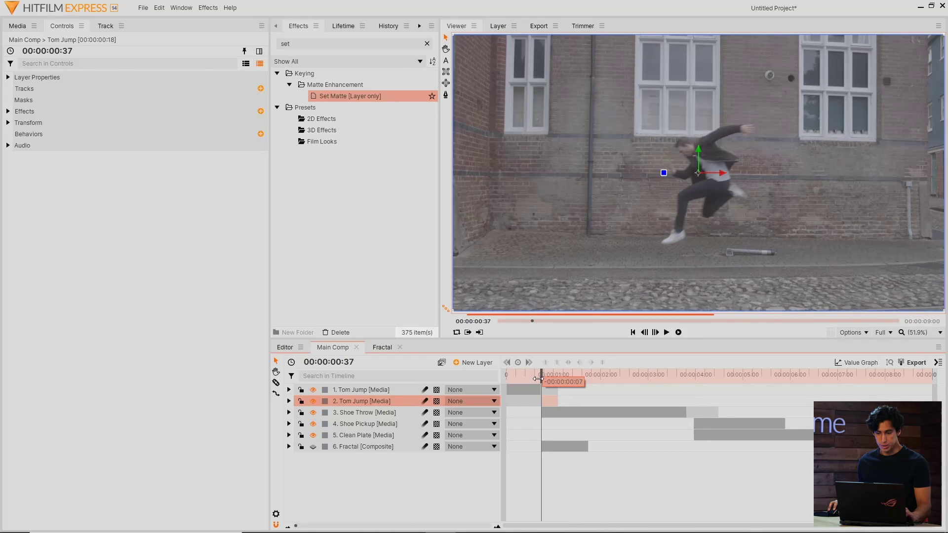
left_click(547, 448)
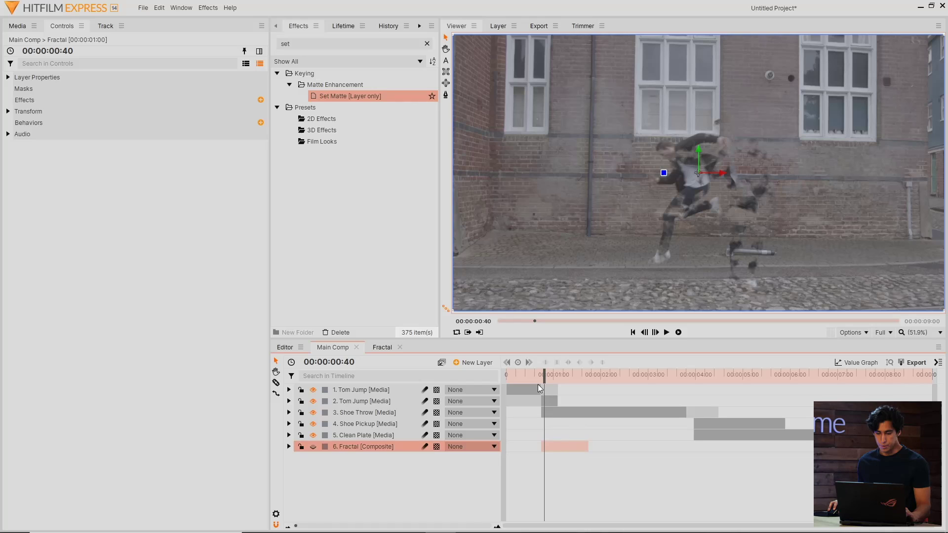
left_click(558, 373)
Start a pen mask on the Shoe Throw layer with points curving past the flying shoe.
left_click(577, 401)
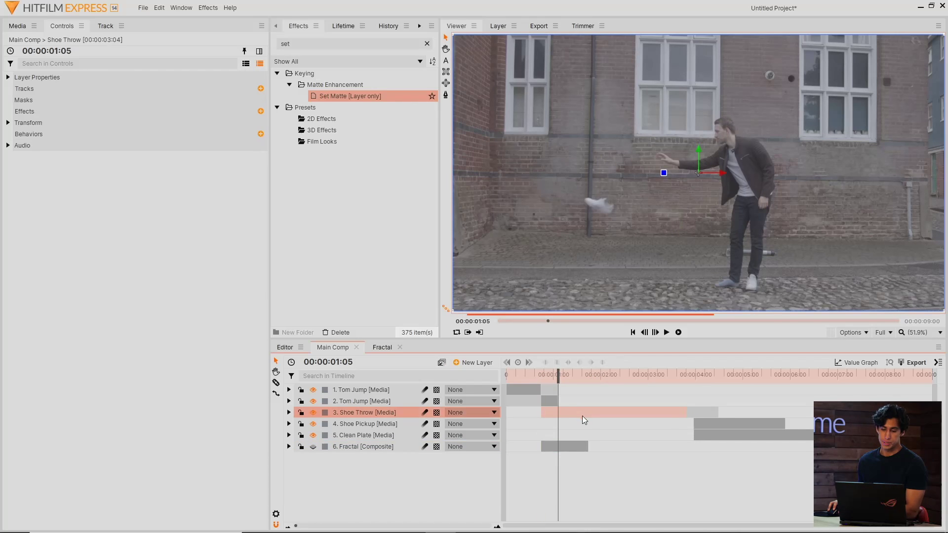
left_click_drag(558, 374, 542, 371)
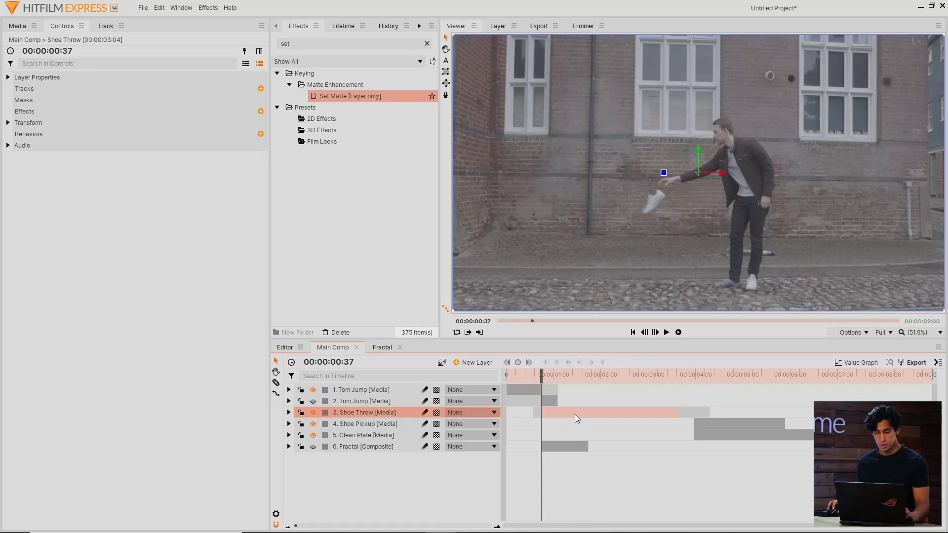
left_click(445, 96)
scroll(723, 114, "up", 1)
scroll(715, 124, "down", 2)
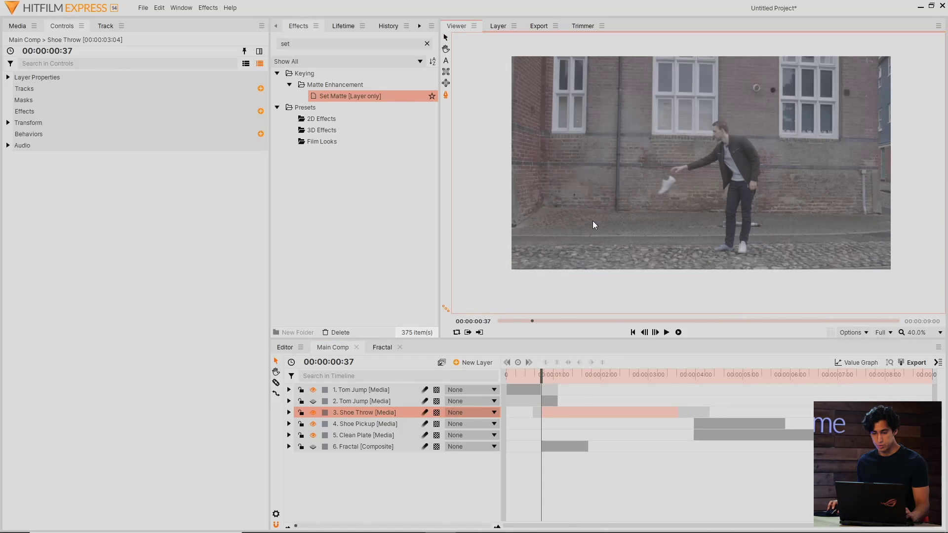
left_click(480, 185)
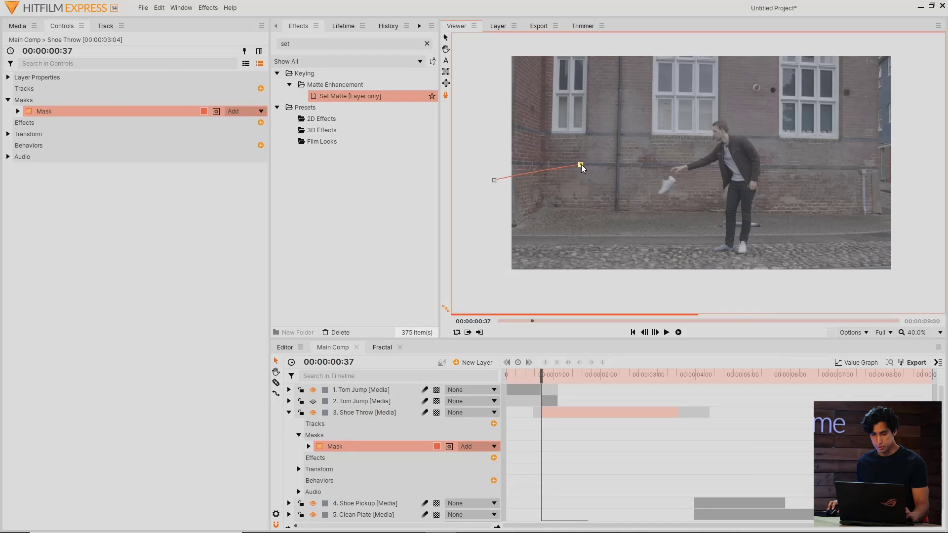
left_click(663, 172)
left_click_drag(687, 177, 694, 186)
Close the mask along the bottom, fit the viewer, and move Clean Plate to begin with the jump.
left_click(667, 282)
left_click(487, 284)
left_click(494, 180)
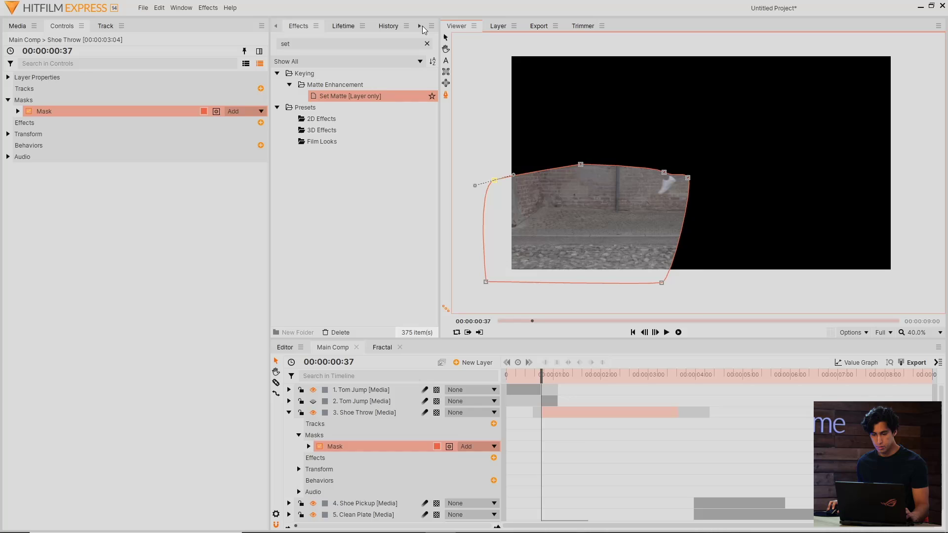
left_click(915, 454)
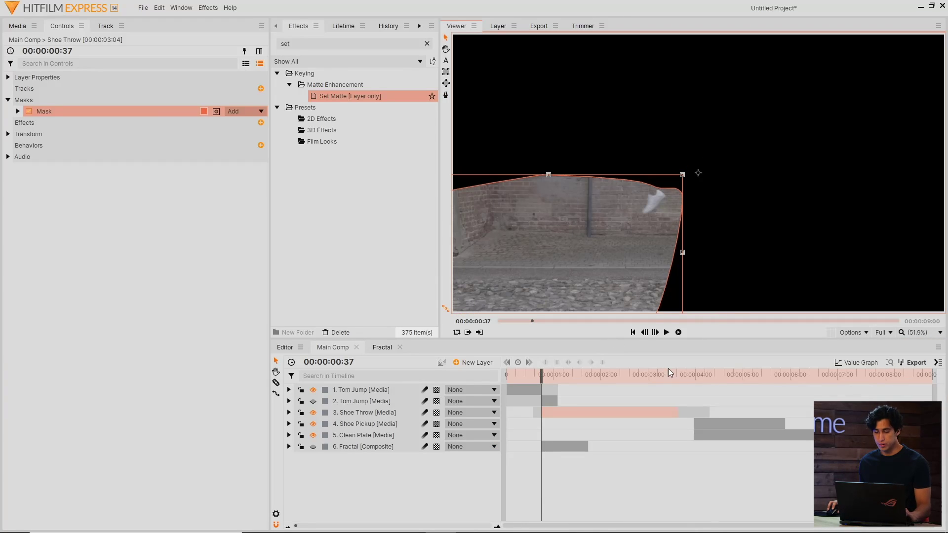
left_click_drag(724, 438, 574, 444)
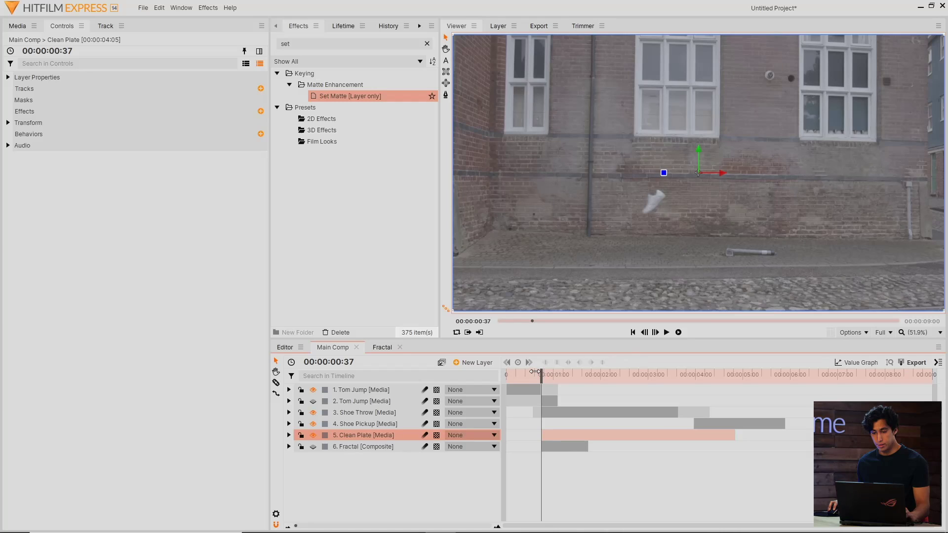
Trim the top Tom Jump clip by four frames and shift Fractal and Clean Plate slightly earlier.
mouse_move(535, 372)
left_mouse_down()
mouse_move(553, 373)
mouse_move(514, 372)
mouse_move(535, 370)
left_mouse_up()
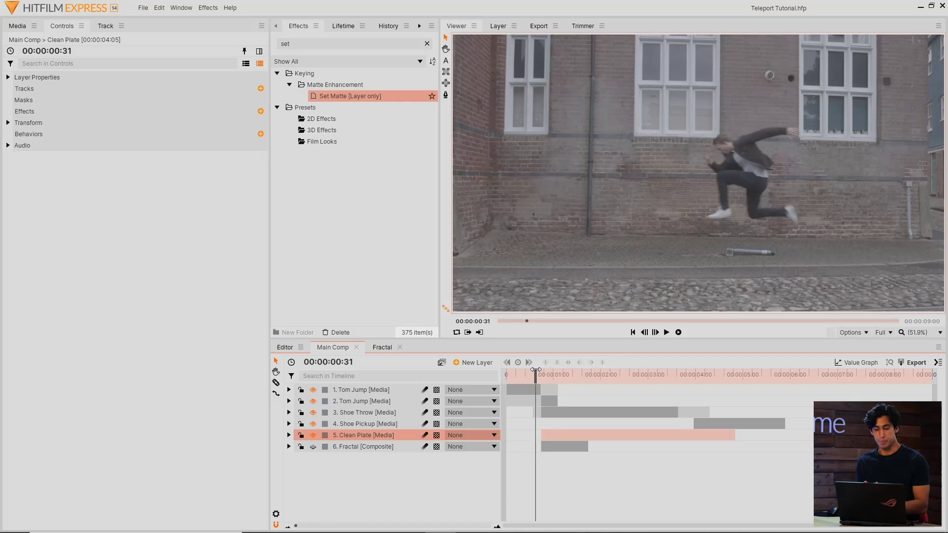
left_click_drag(534, 378, 533, 378)
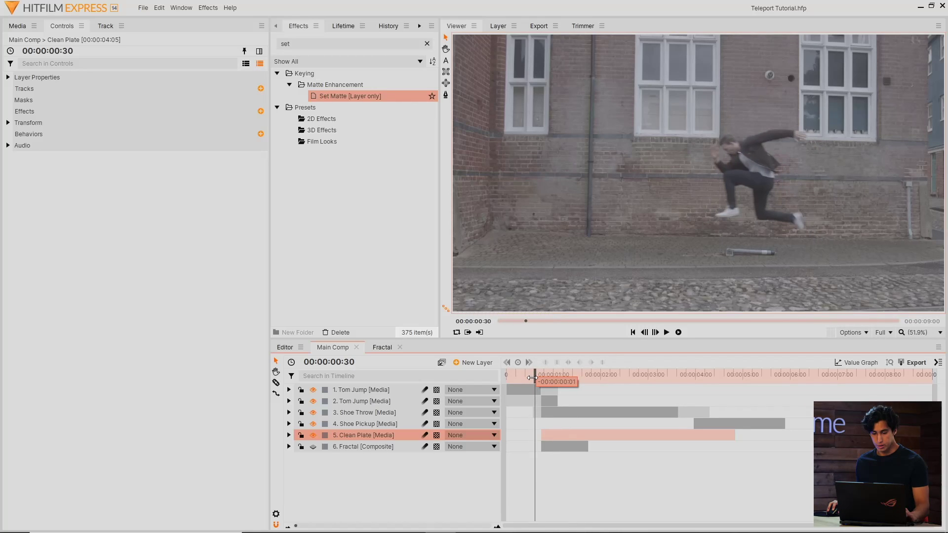
left_click_drag(544, 391, 549, 402)
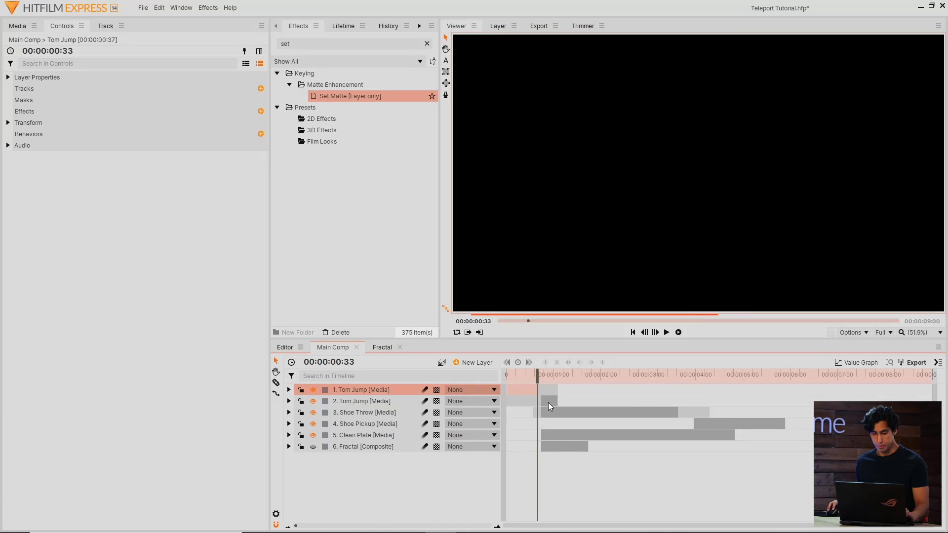
left_click(542, 401)
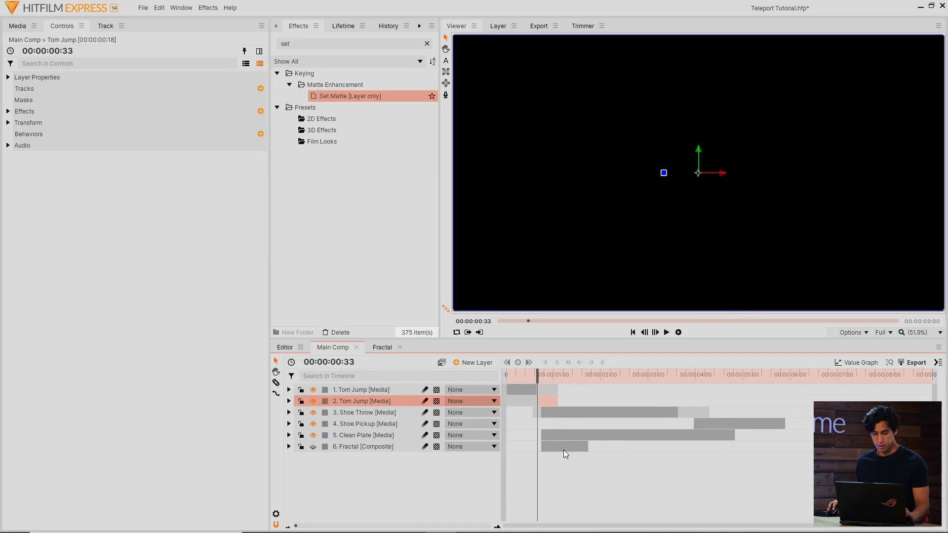
left_click_drag(559, 449, 550, 437)
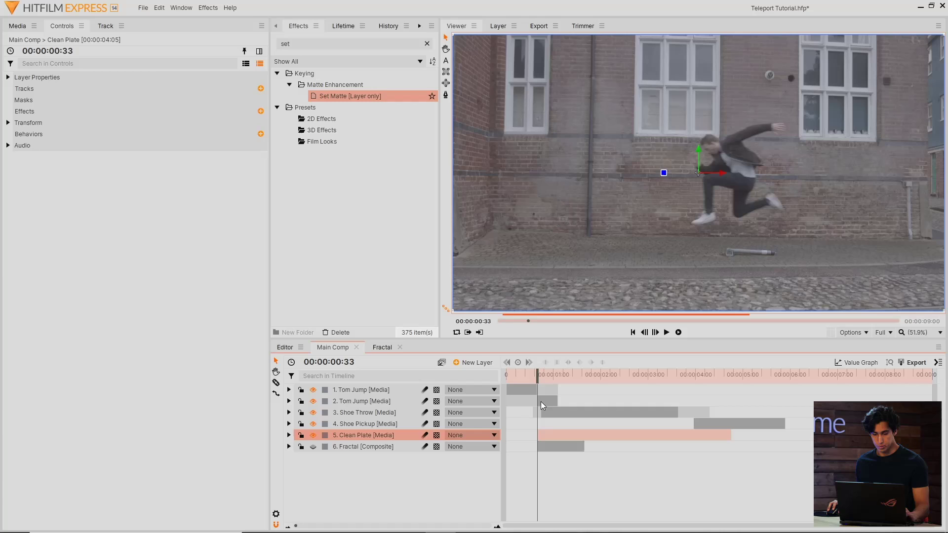
left_click_drag(538, 375, 542, 379)
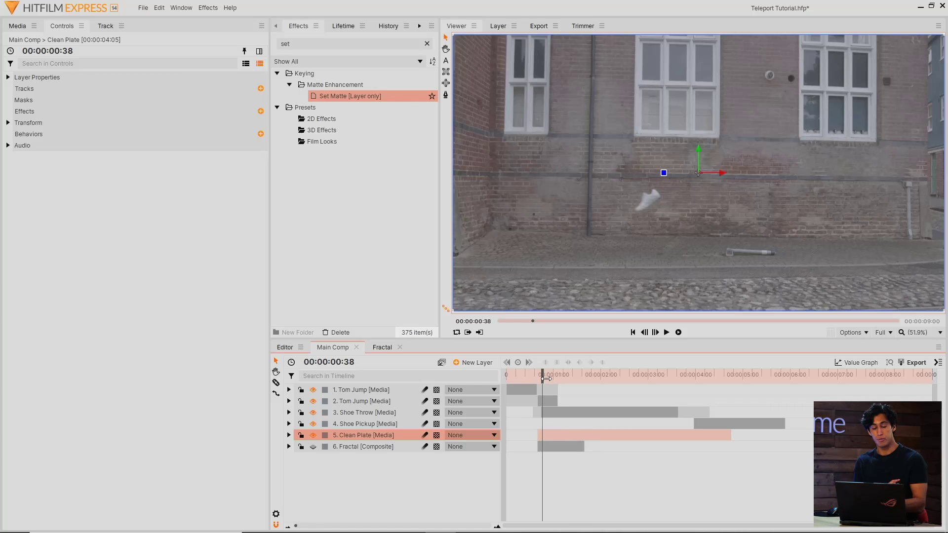
key("space")
left_click(699, 406)
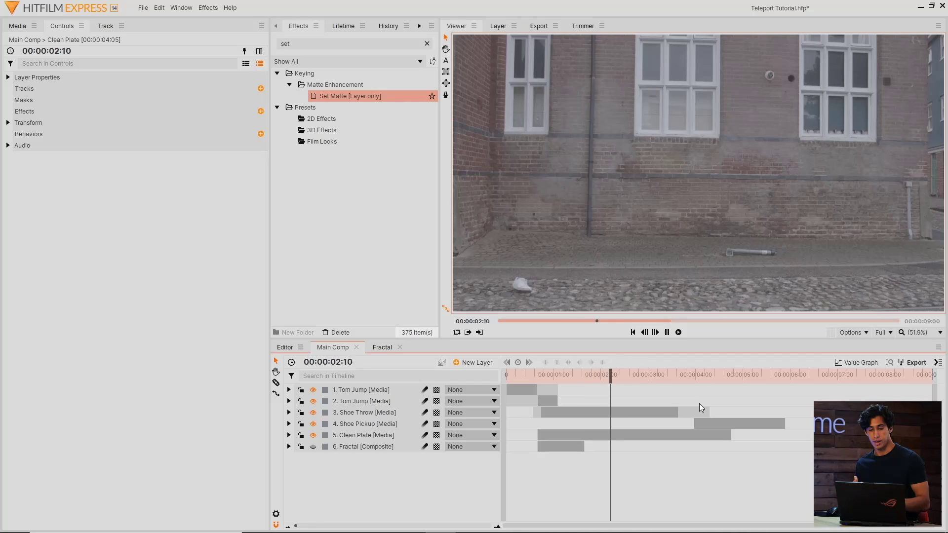
left_click(700, 374)
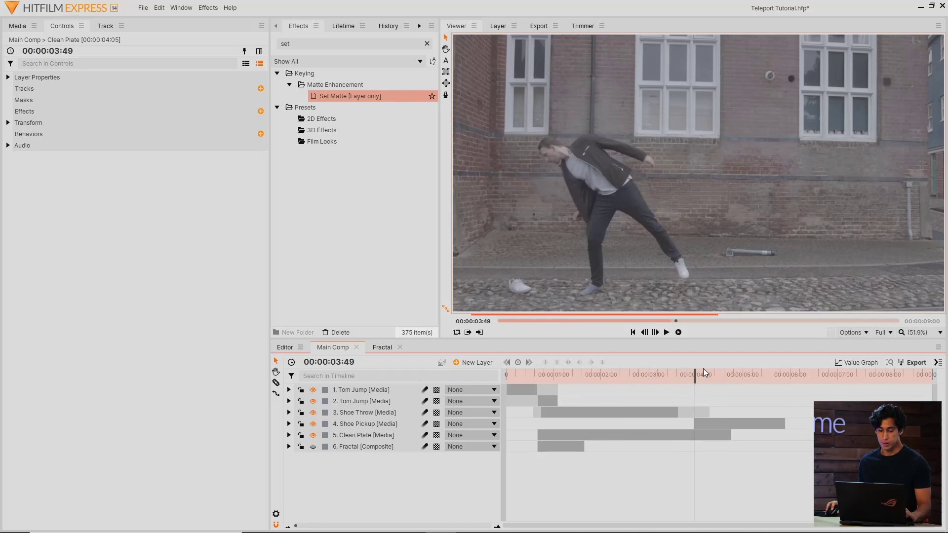
mouse_move(644, 375)
left_mouse_down()
mouse_move(578, 378)
mouse_move(703, 376)
left_mouse_up()
Draw a four-point pen mask on the Shoe Pickup layer and fit the frame in the viewer.
left_click(444, 95)
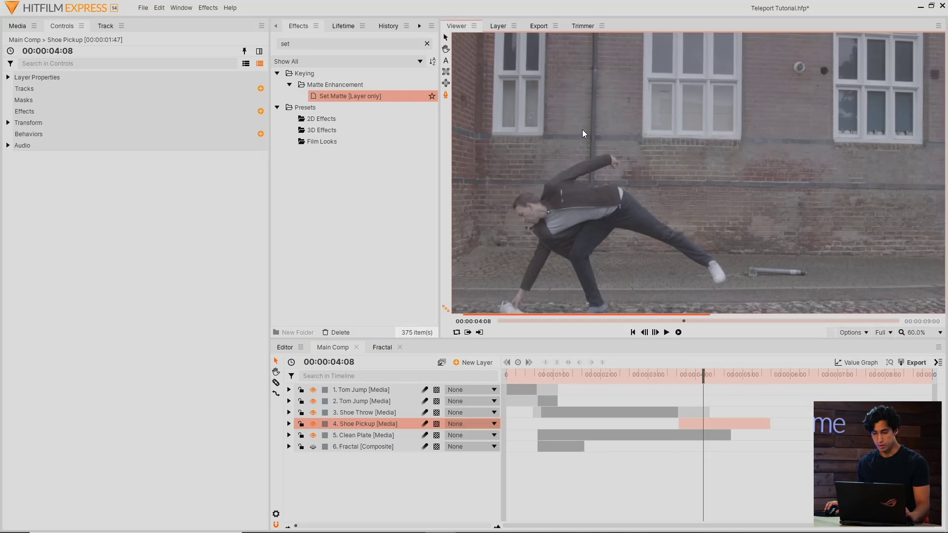
scroll(583, 130, "down", 2)
left_click(468, 215)
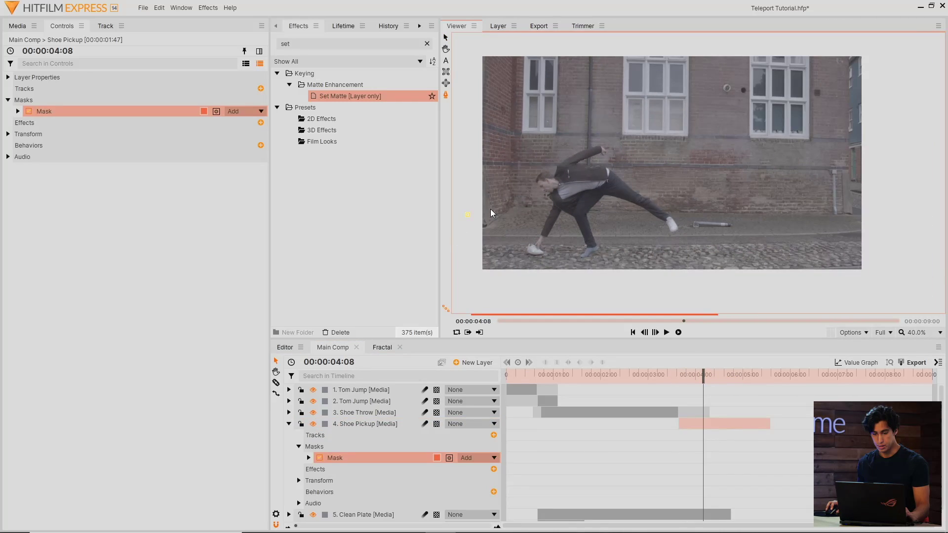
left_click(554, 209)
left_click(567, 282)
left_click(474, 284)
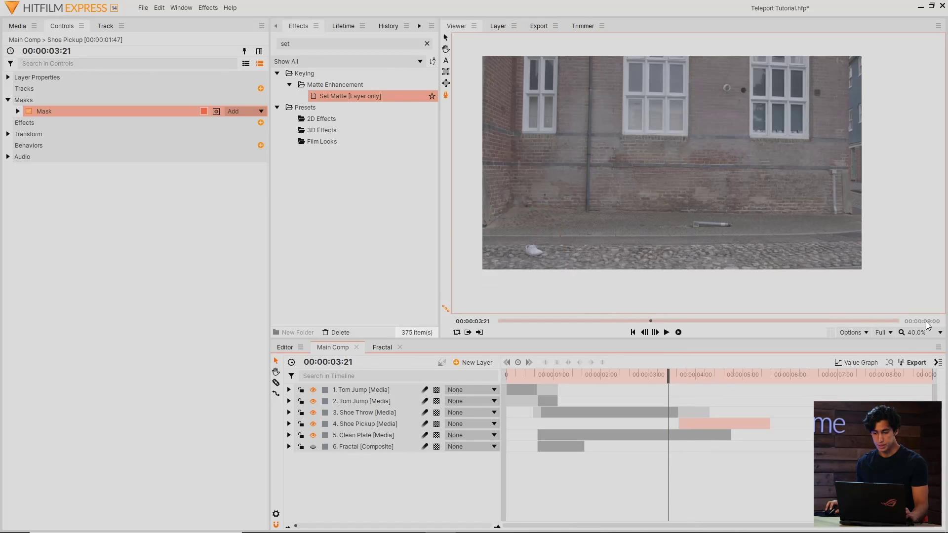
left_click(923, 333)
left_click(915, 442)
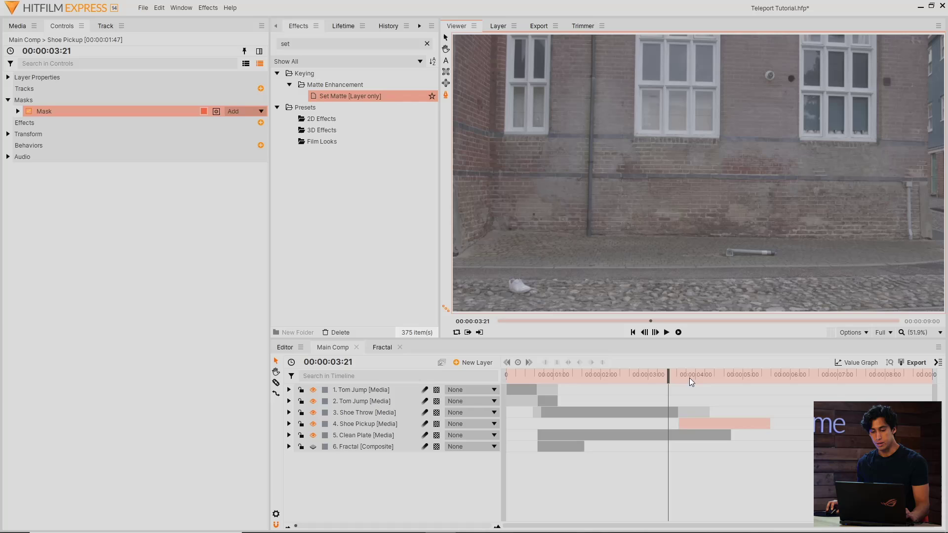
Feather the Shoe Pickup mask edge by about 30 px and preview the blend.
left_click_drag(690, 378, 699, 378)
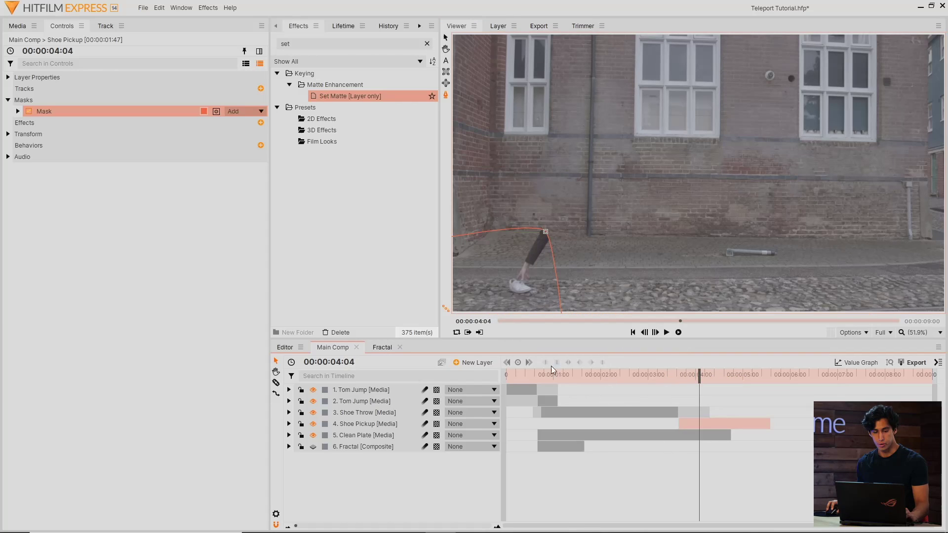
left_click(17, 111)
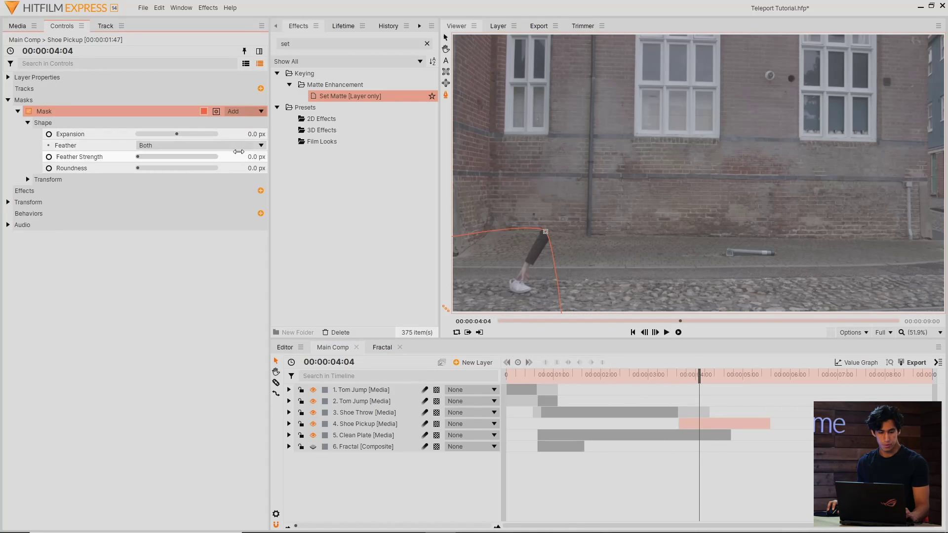
left_click_drag(239, 156, 247, 155)
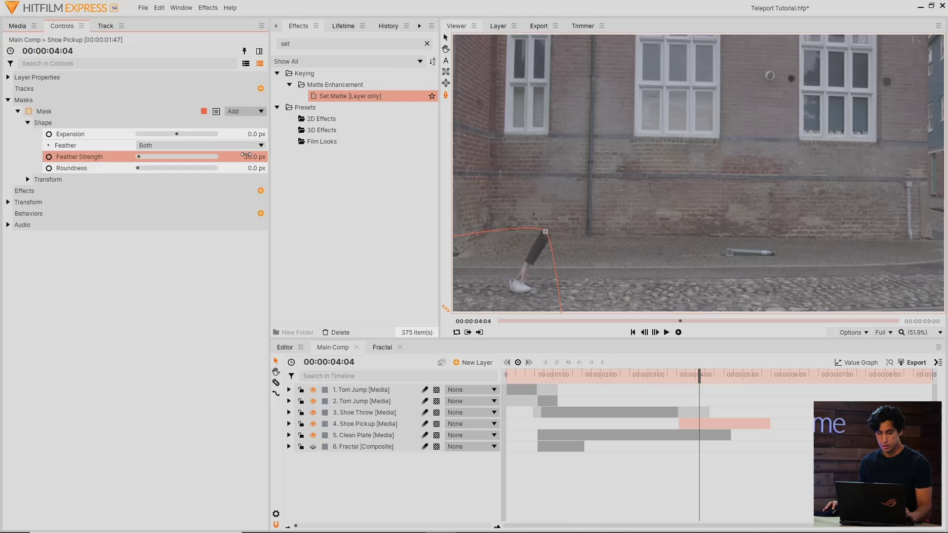
left_click(247, 289)
left_click_drag(670, 374, 635, 374)
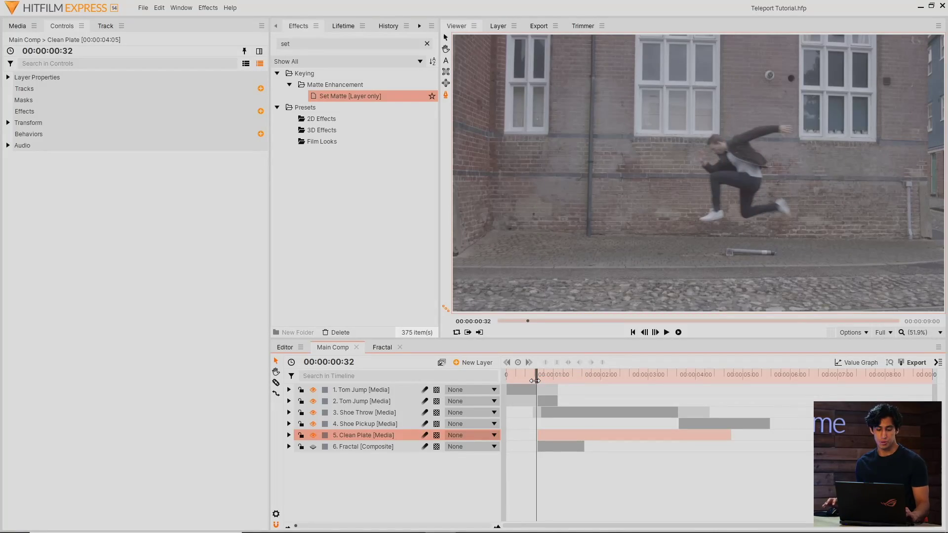
Add a new grade layer on top and apply the Bulge distortion effect to it.
left_click(478, 363)
left_click(485, 401)
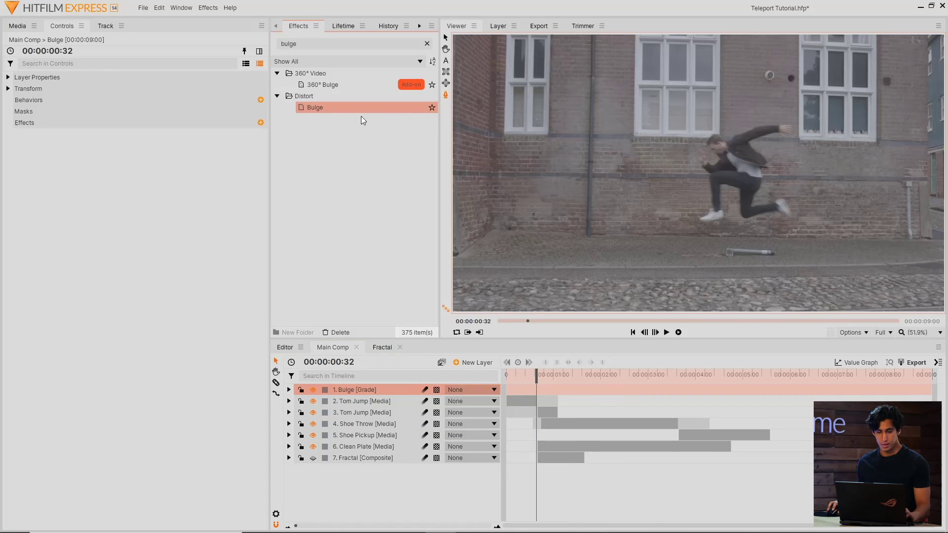
left_click_drag(558, 90, 567, 98)
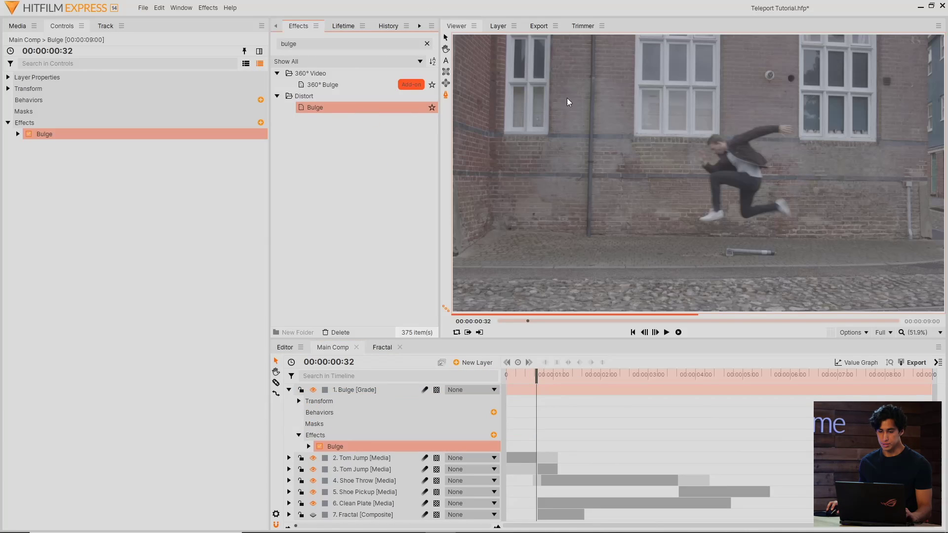
left_click(18, 135)
Place the bulge centre over the jumping man and enlarge its radius to about 308 px.
left_click(28, 145)
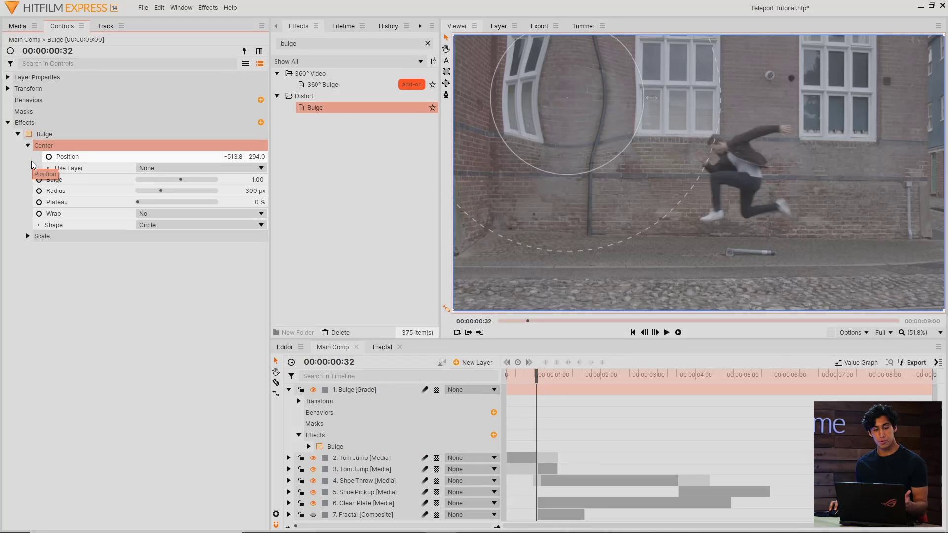
left_click_drag(37, 145, 74, 147)
left_click_drag(530, 105, 682, 163)
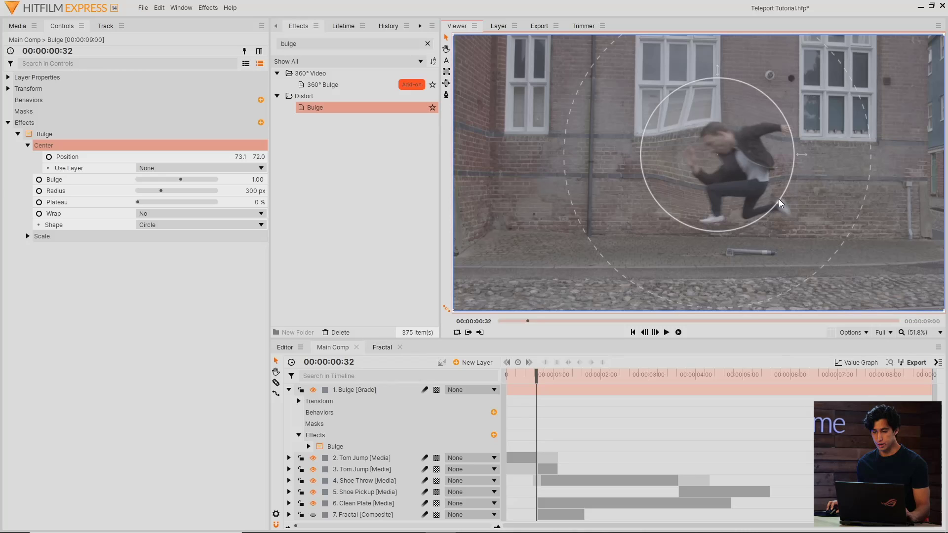
mouse_move(776, 203)
left_mouse_down()
mouse_move(800, 226)
mouse_move(752, 177)
mouse_move(805, 253)
mouse_move(790, 203)
mouse_move(844, 251)
mouse_move(768, 185)
mouse_move(818, 219)
mouse_move(790, 197)
left_mouse_up()
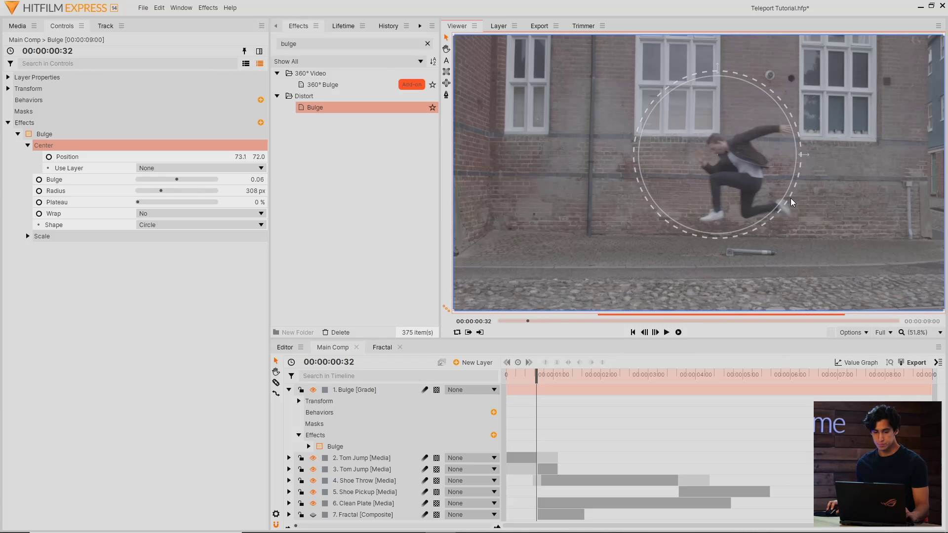
Set the bulge strength to 0, nudge its centre onto the figure and play to the teleport moment.
left_click(257, 180)
type("0")
key("Return")
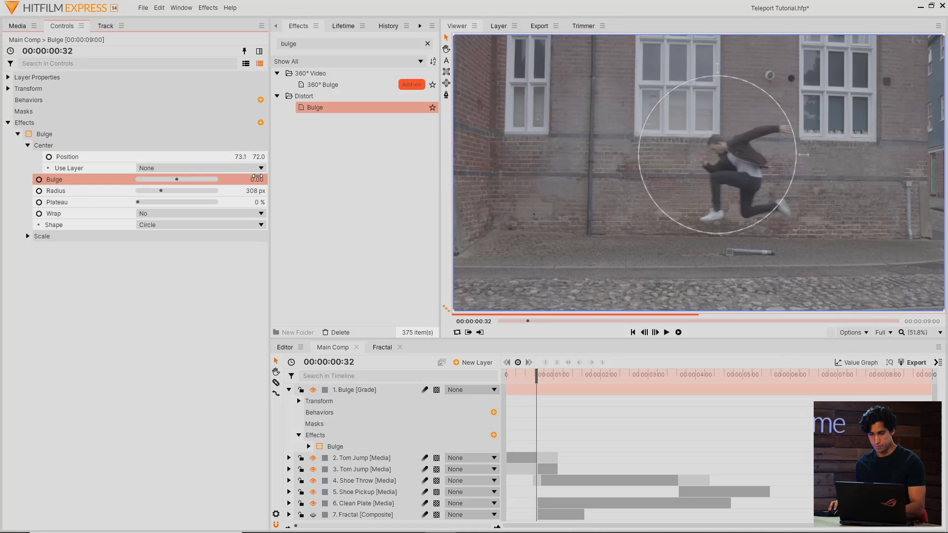
left_click_drag(537, 374, 528, 372)
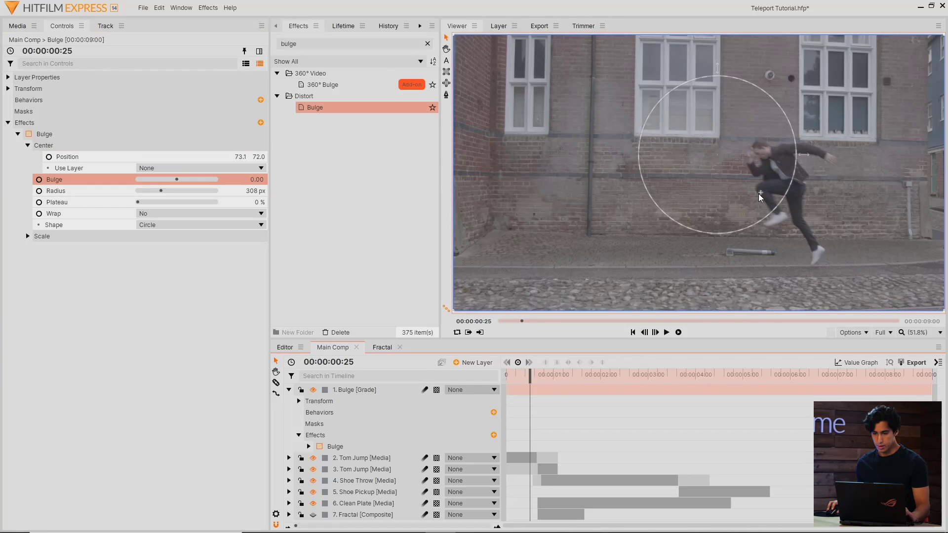
left_click_drag(779, 197, 730, 191)
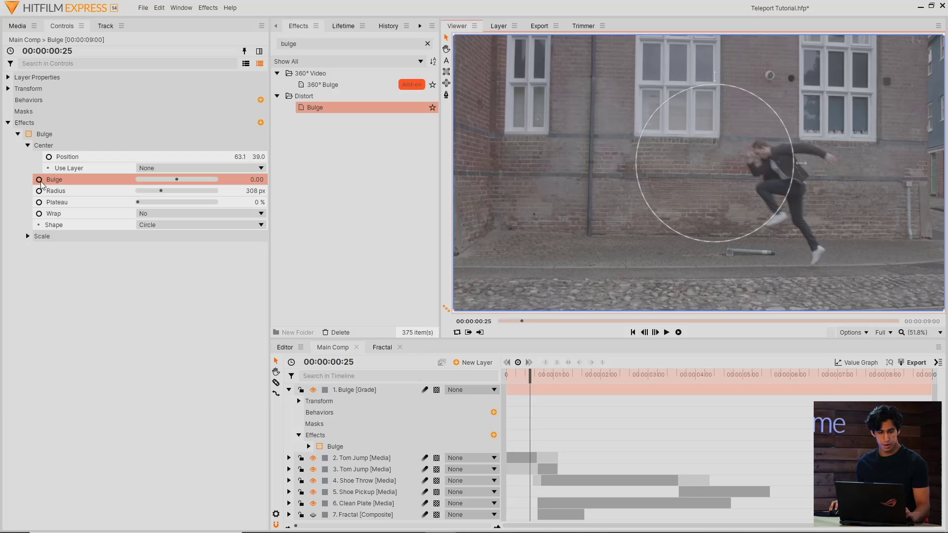
key("space")
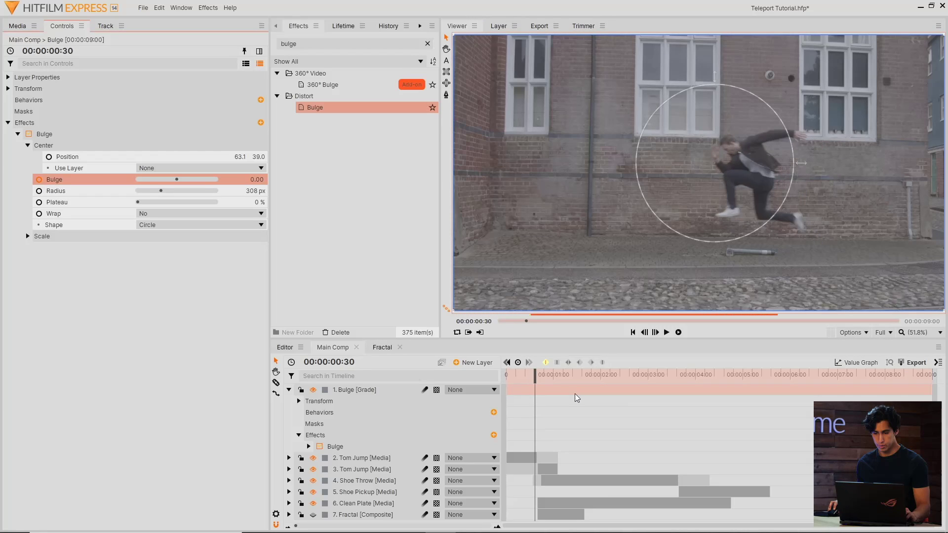
key("space")
Pinch the image with -0.50 bulge at the teleport, then return the strength to 0 at 00:00:01:00.
left_click_drag(255, 179, 244, 180)
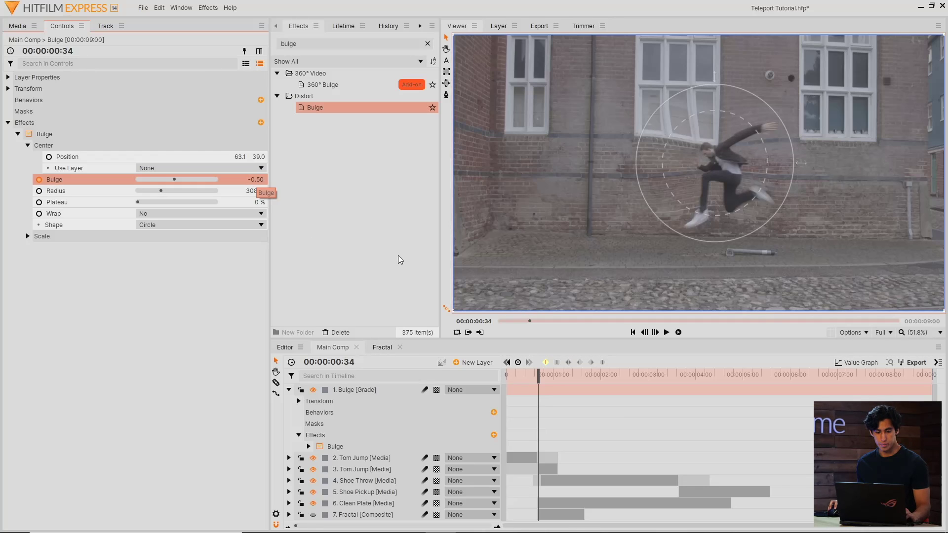
key("space")
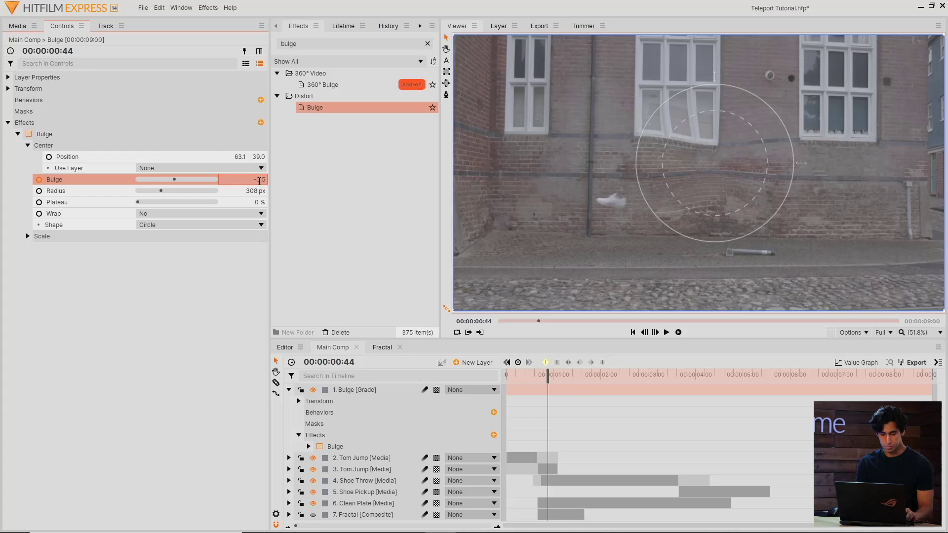
key("Return")
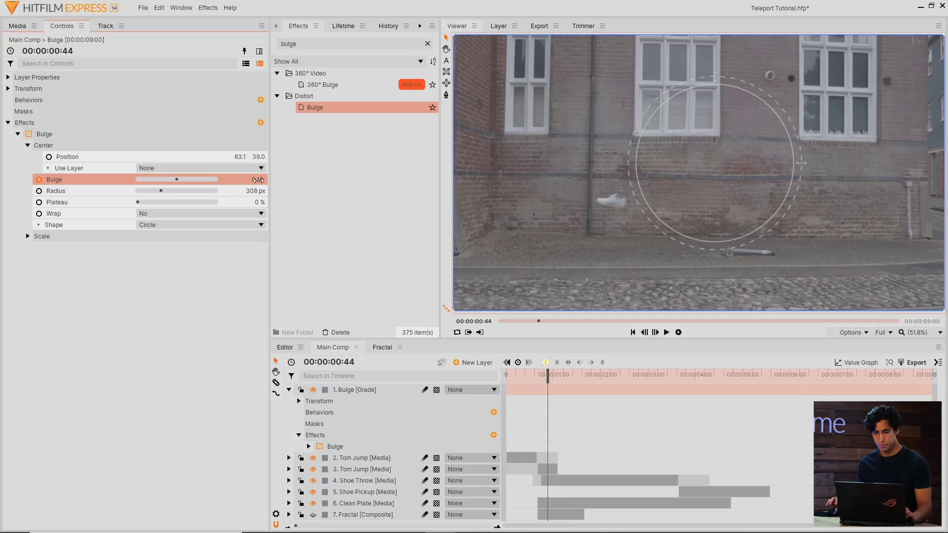
left_click(259, 180)
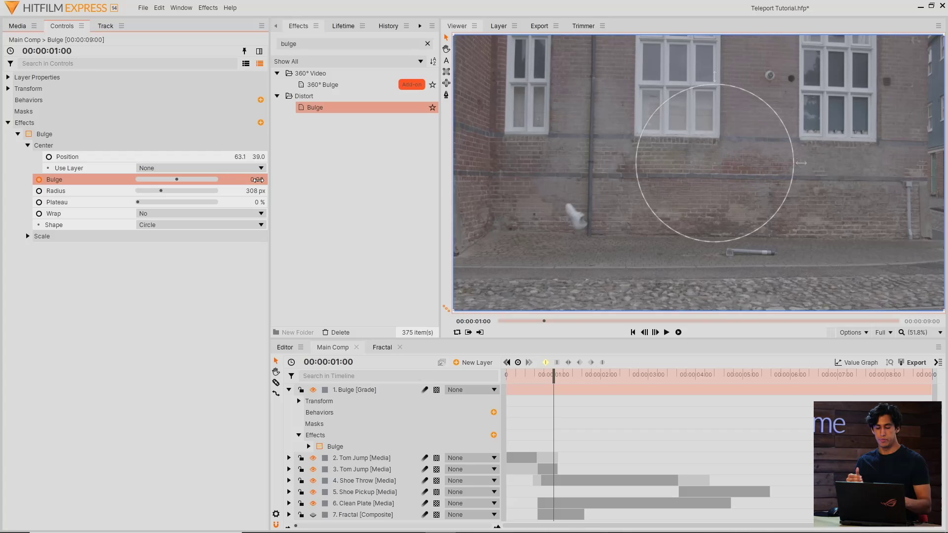
key("Return")
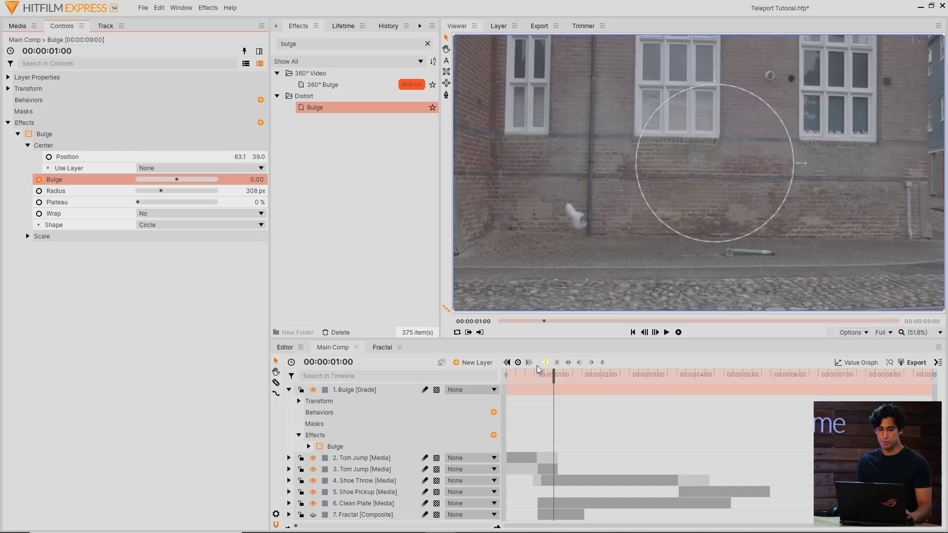
Keyframe the bulge centre position and shift it left onto the figure near the jump start.
left_click_drag(554, 374, 528, 373)
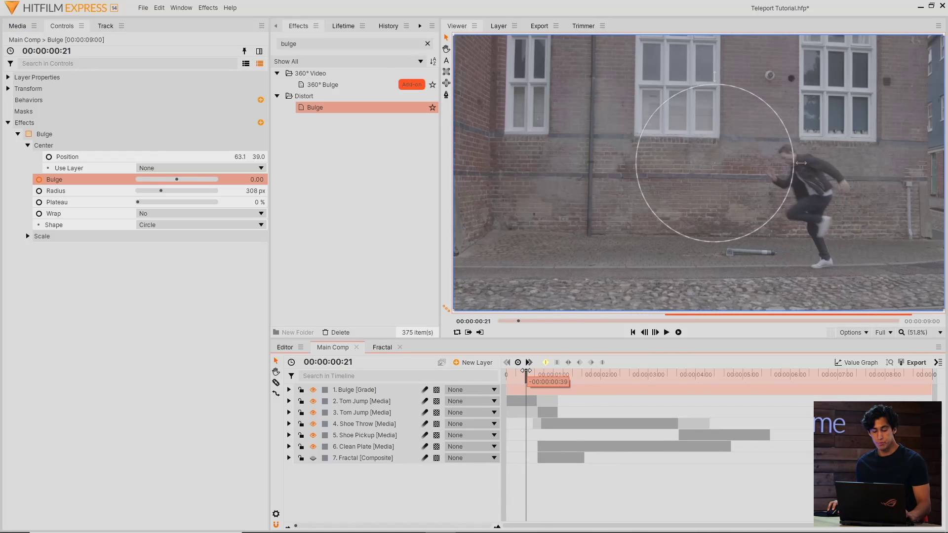
left_click(49, 157)
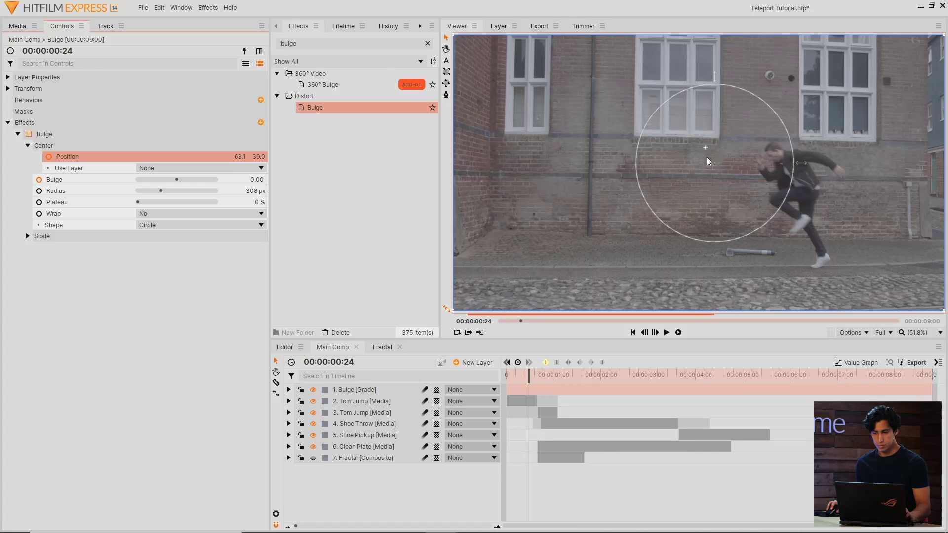
left_click_drag(735, 176, 713, 183)
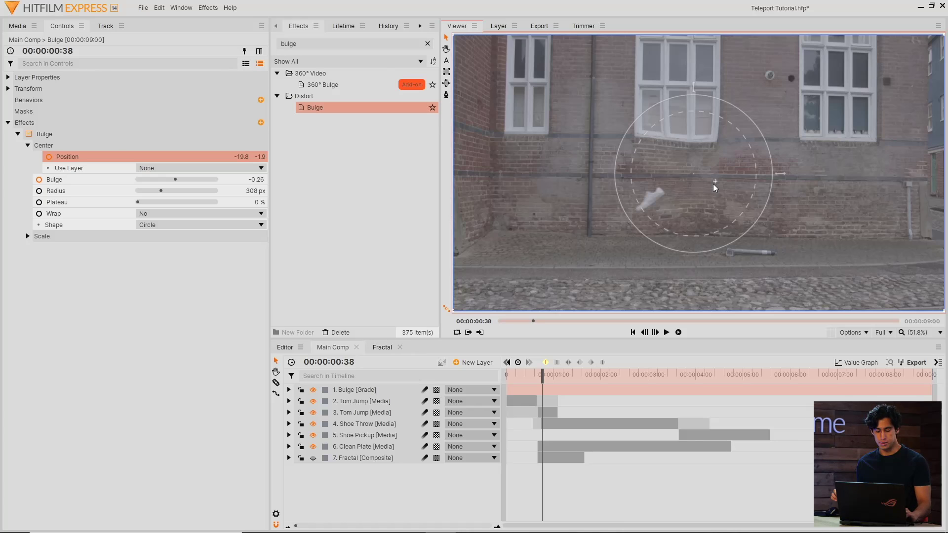
Hide the bulge overlay, play the comp from the start and return to the teleport at 00:00:32.
left_click(507, 358)
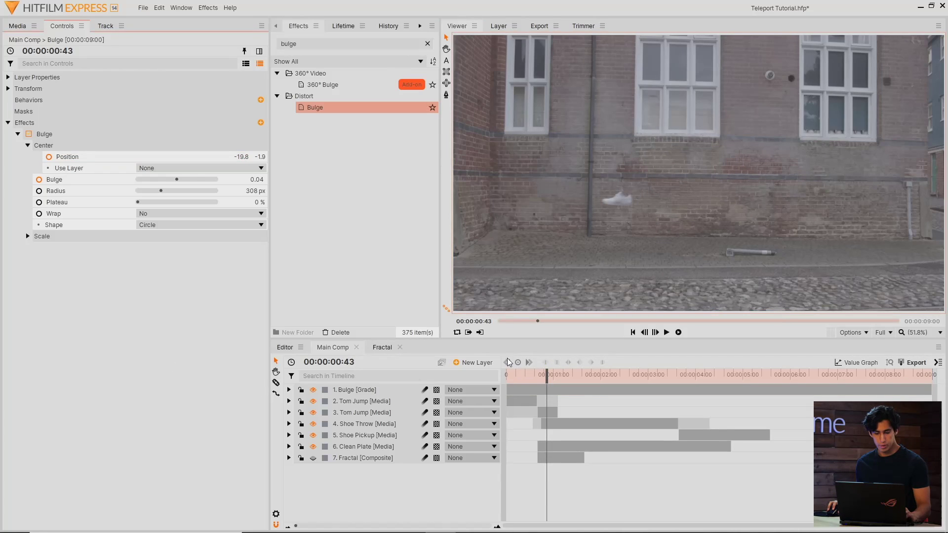
left_click(507, 375)
key("space")
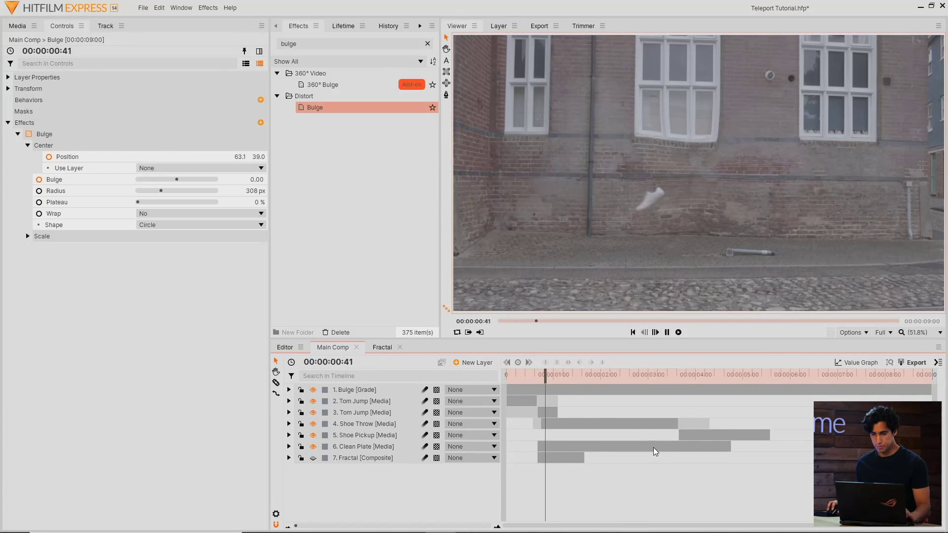
left_click_drag(569, 377, 537, 376)
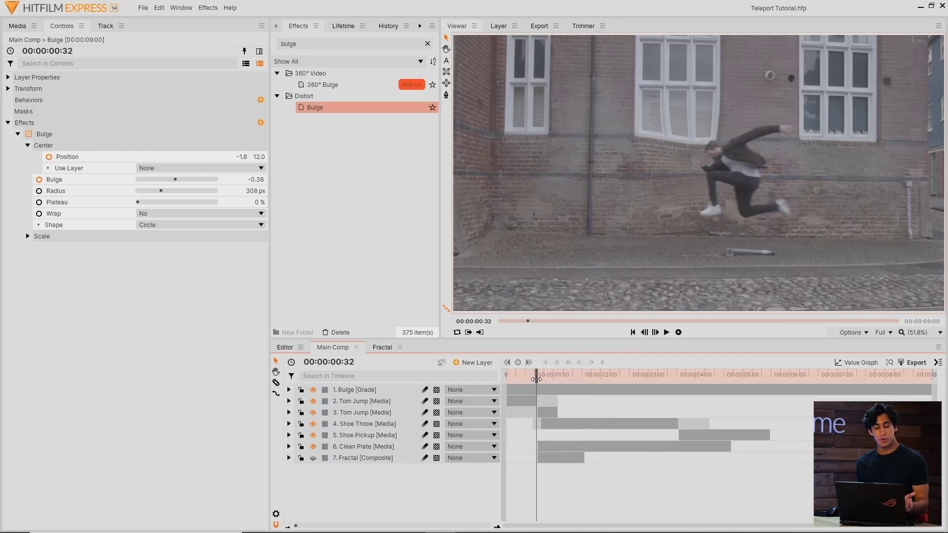
Add a new grade layer and apply the Curves effect found via the effects search.
left_click(493, 363)
left_click(495, 394)
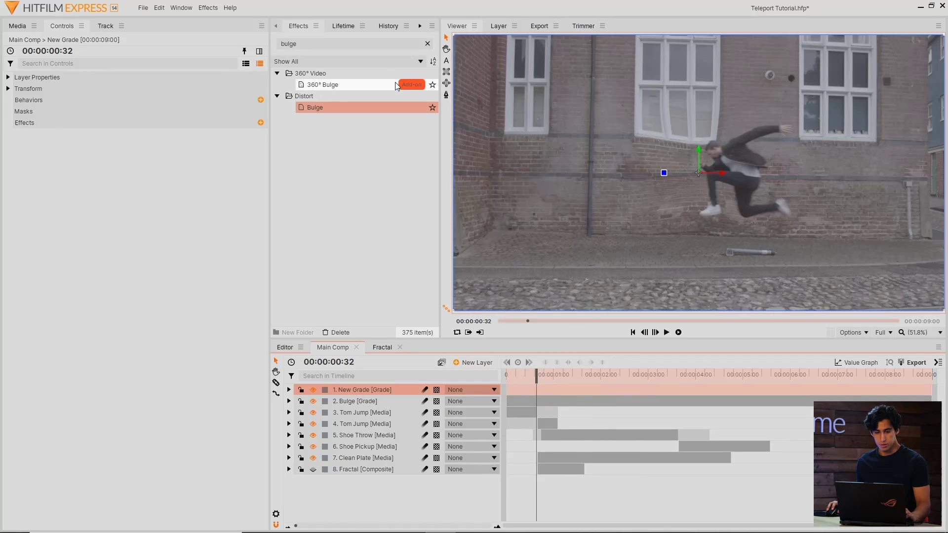
triple_click(385, 45)
type("curves")
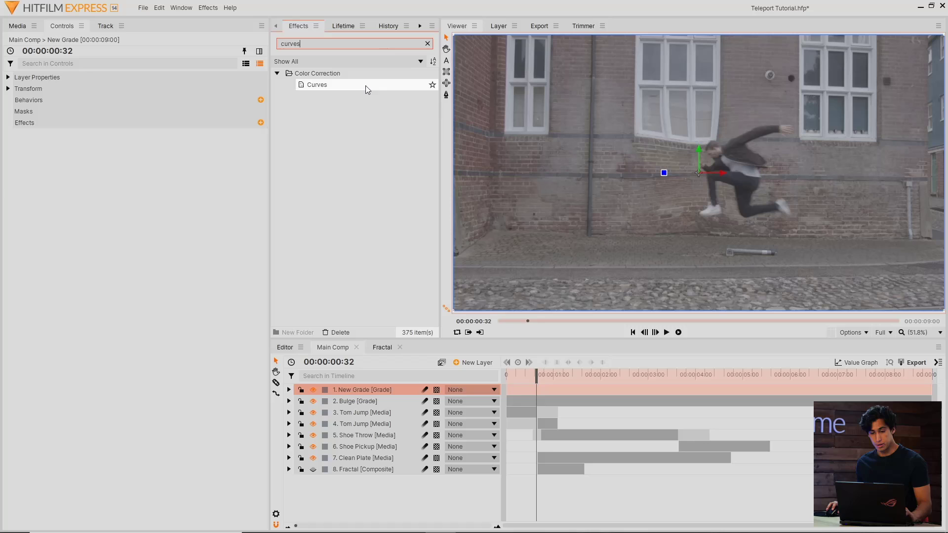
left_click_drag(365, 85, 457, 155)
Pull the curve's lower point down to darken shadows, then search Effects for light rays.
left_click(18, 134)
left_click_drag(181, 255, 173, 274)
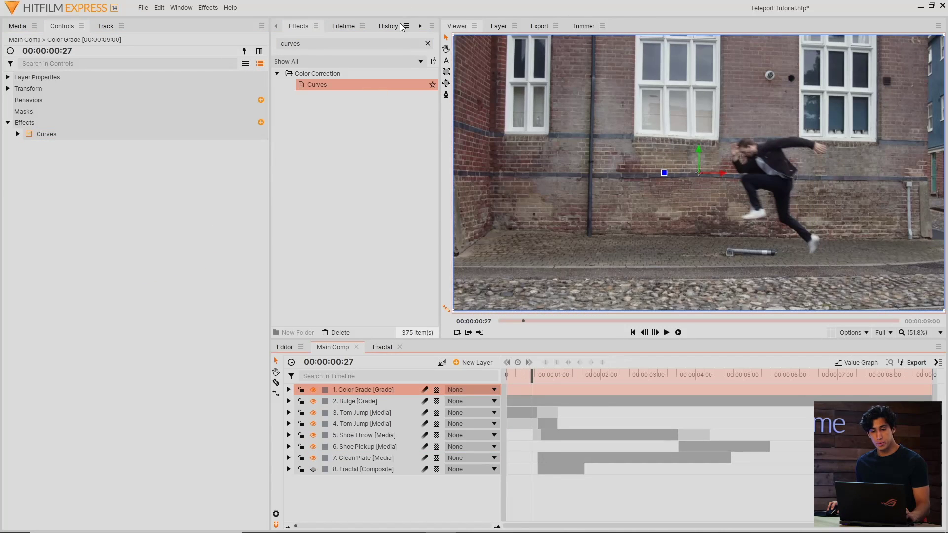
triple_click(355, 44)
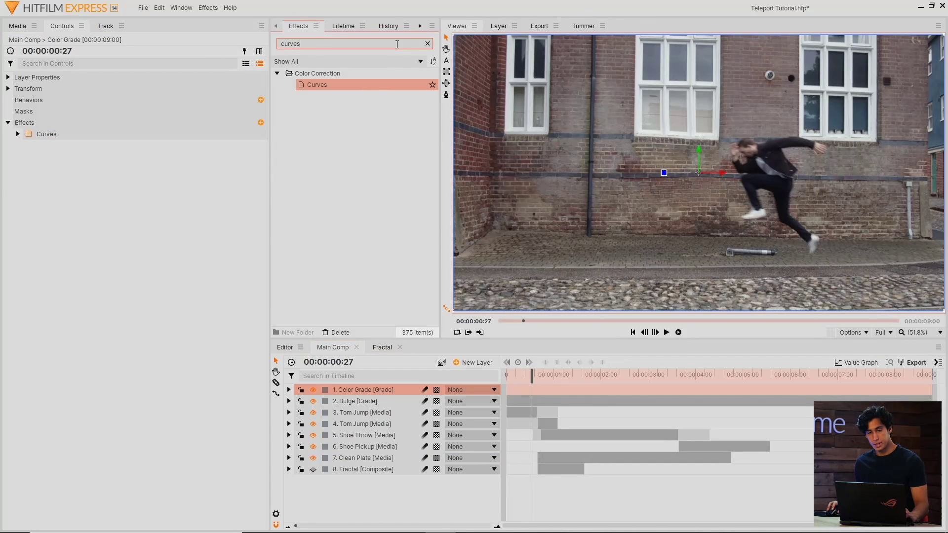
type("light rays")
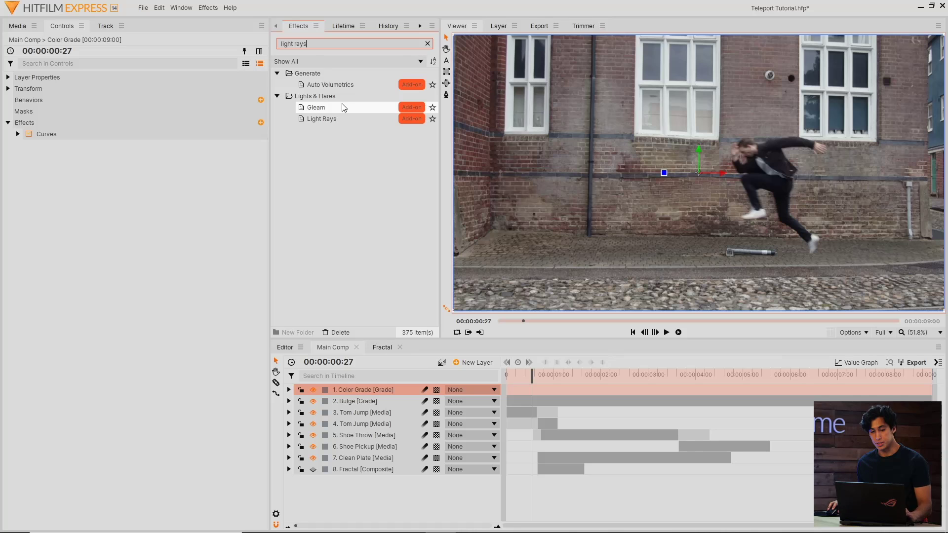
Add a Light Rays grade layer centred on the figure and try out intensity levels during playback.
mouse_move(321, 119)
left_mouse_down()
mouse_move(766, 163)
mouse_move(769, 172)
left_mouse_up()
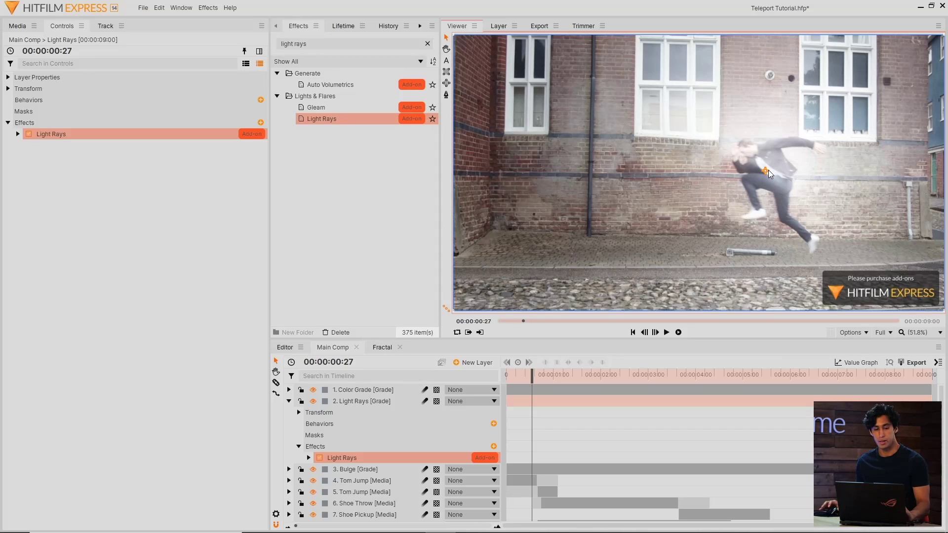
left_click_drag(765, 173, 766, 172)
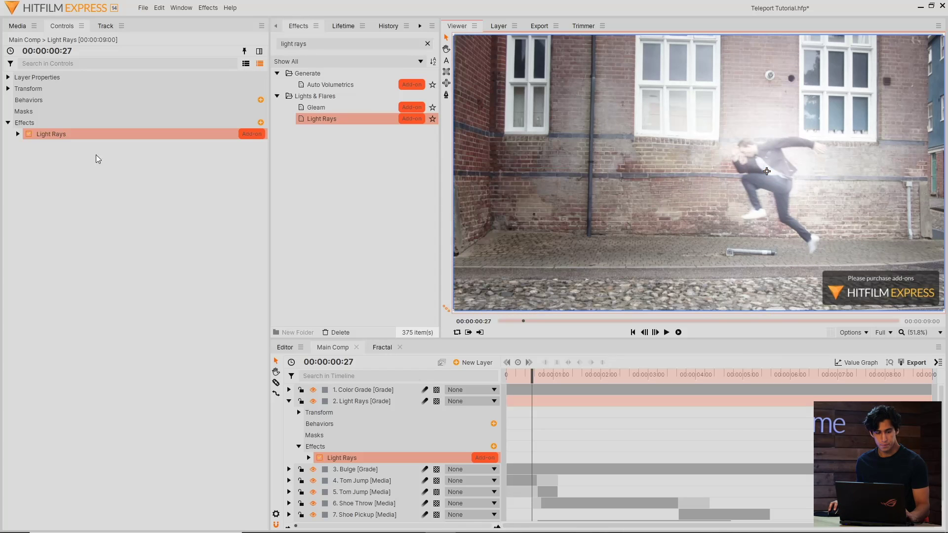
left_click(15, 133)
left_click(242, 142)
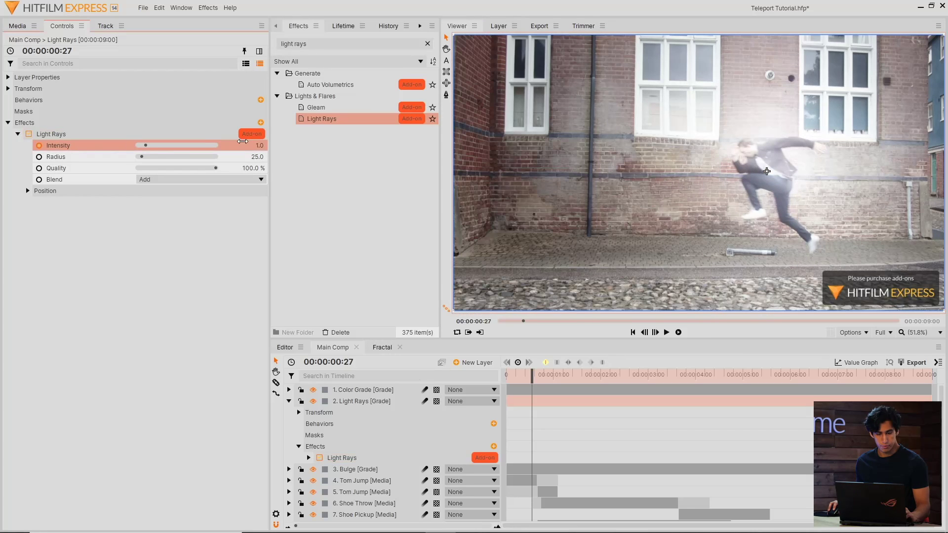
left_click_drag(260, 145, 260, 145)
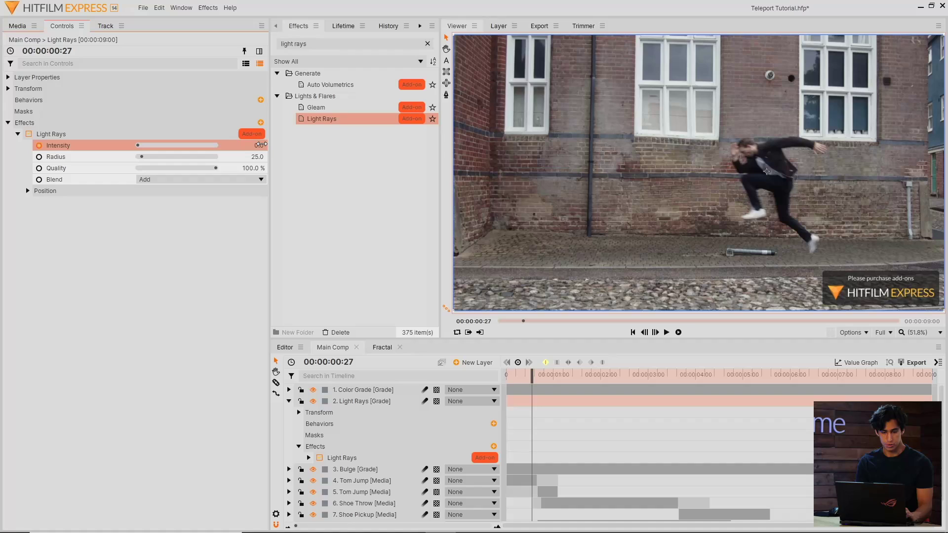
key("space")
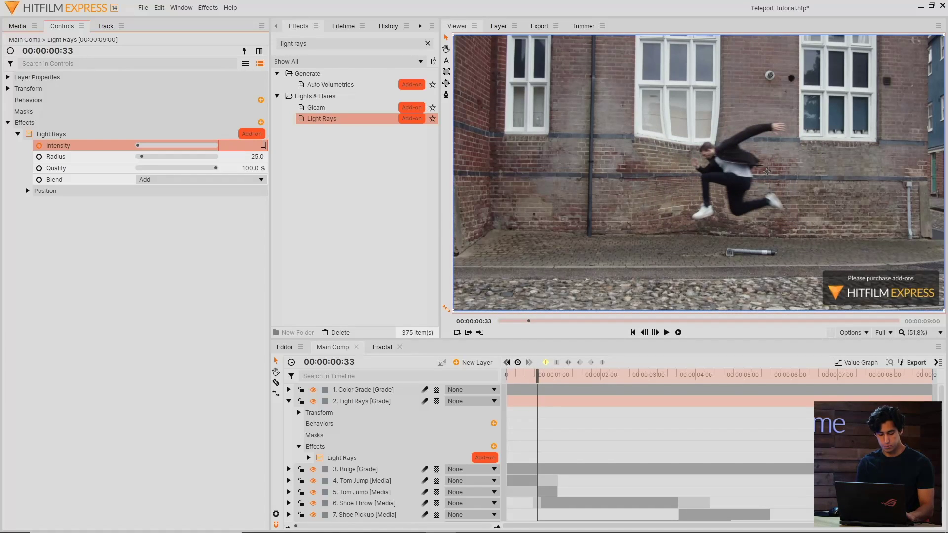
left_click_drag(263, 145, 260, 144)
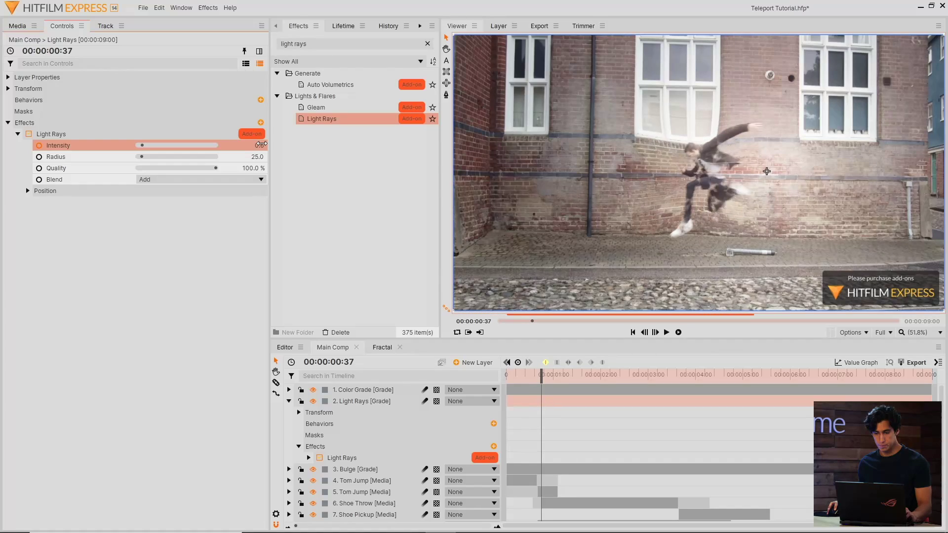
left_click_drag(259, 145, 243, 156)
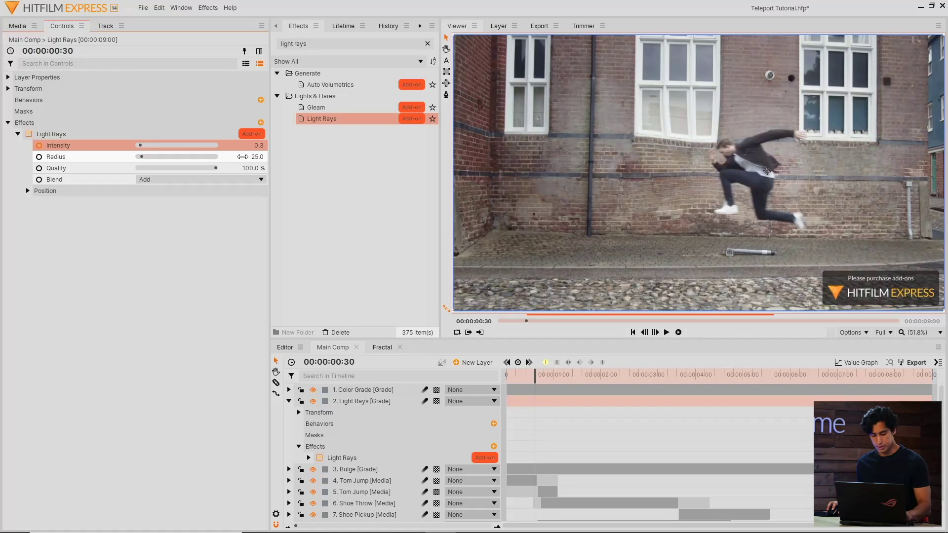
Keyframe Light Rays intensity at 0.0 on frame 27 rising to 0.4 on frame 31.
left_click_drag(242, 156, 281, 148)
key("Left")
key("Left")
key("Left")
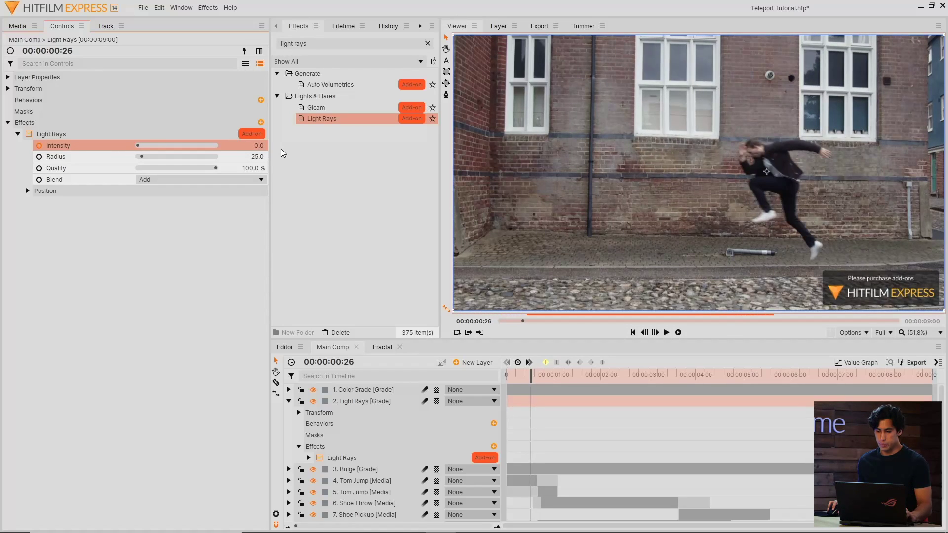
key("Right")
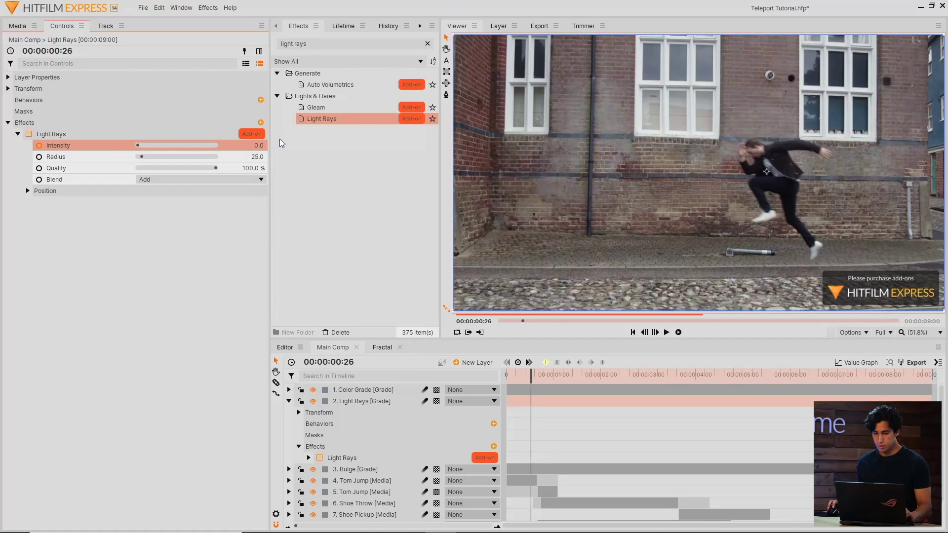
key("Right")
key("Right")
key("Right")
left_click_drag(281, 136, 503, 333)
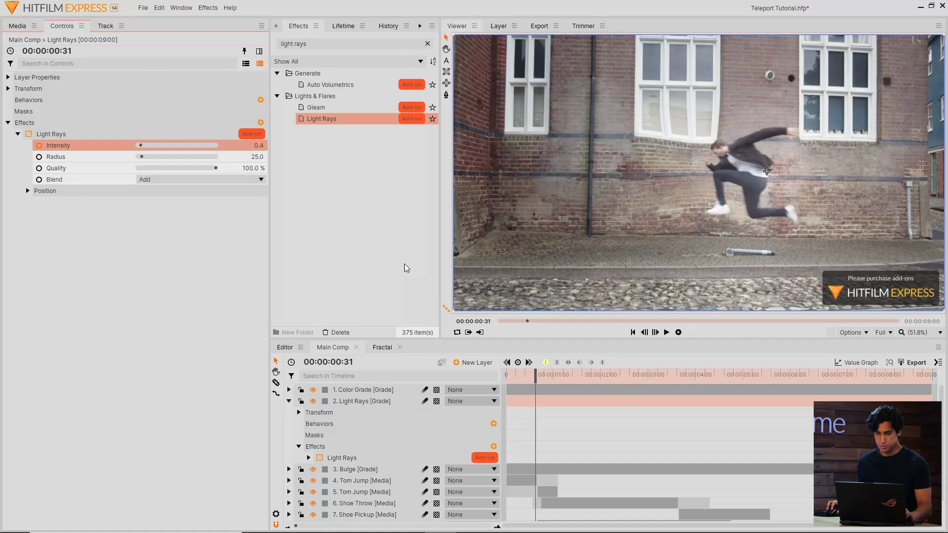
key("Left")
key("Left")
key("Left")
key("Left")
left_click(27, 191)
Keyframe the Light Rays centre so it sits on the runner at frames 31 and 35.
left_click(49, 202)
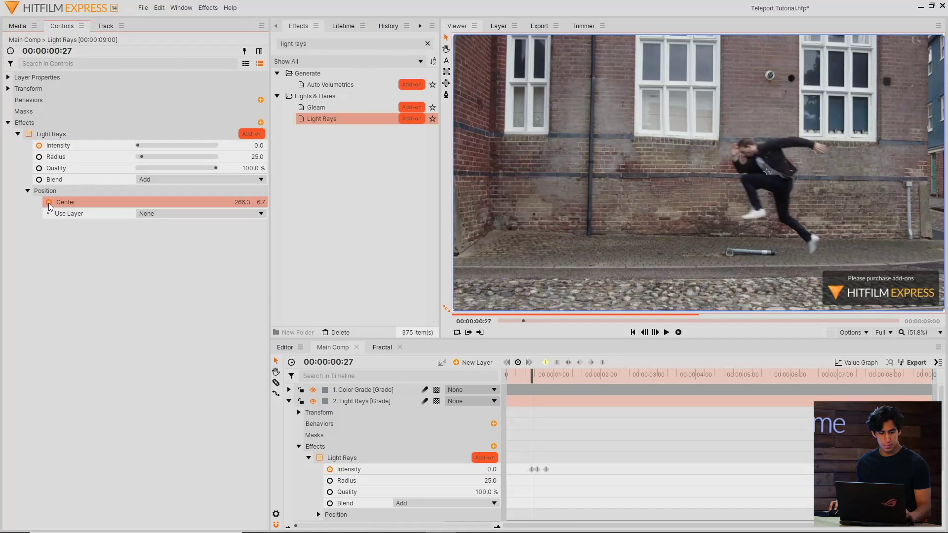
key("Right")
key("Right")
key("Right")
key("Right")
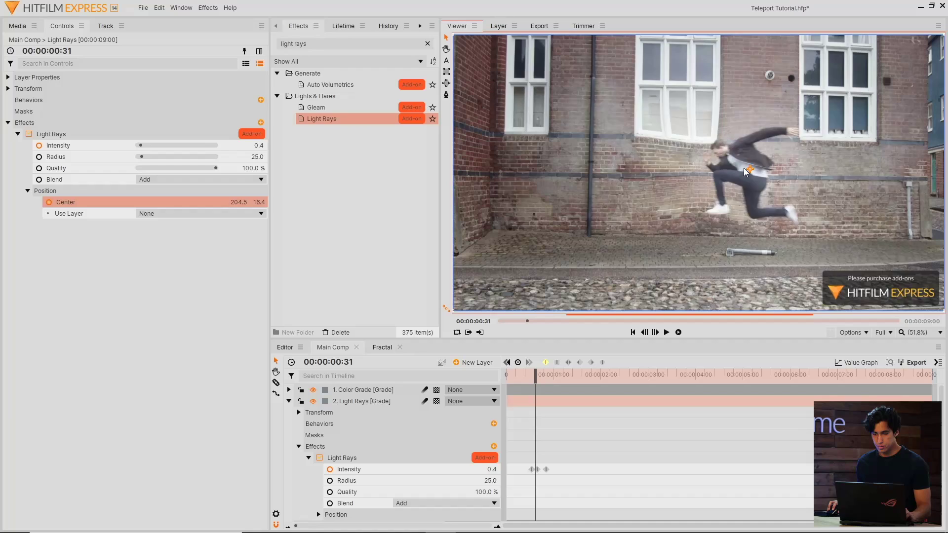
left_click_drag(768, 171, 709, 169)
key("Right")
key("Right")
key("Right")
key("Right")
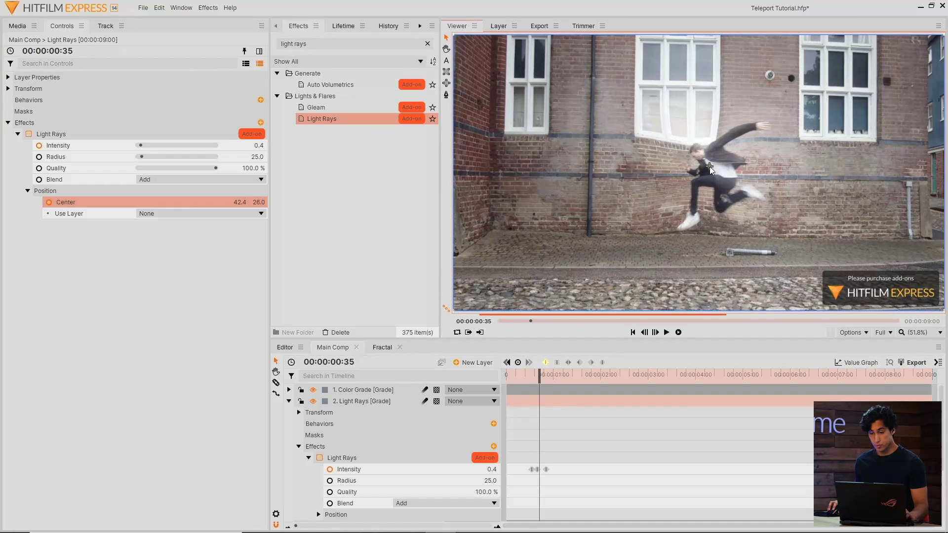
key("Right")
key("Right")
key("Right")
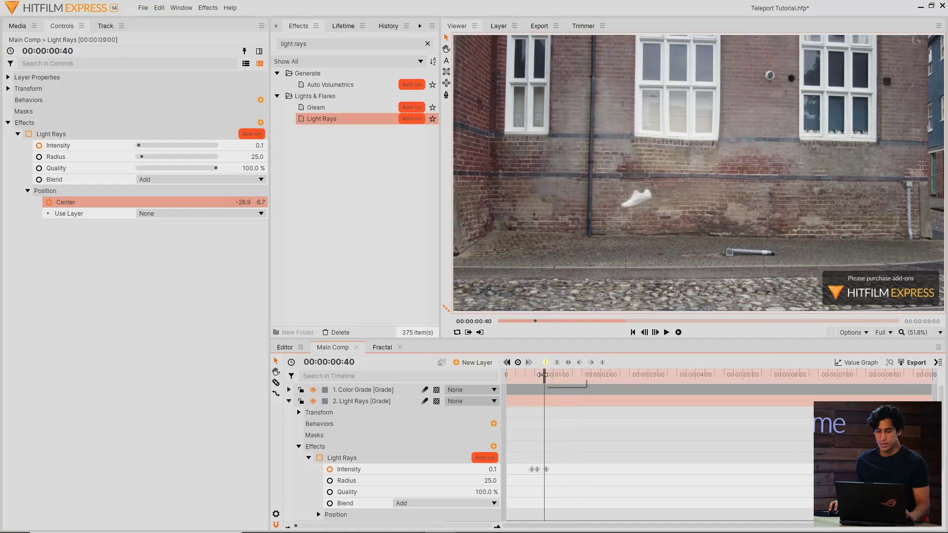
Return to the first frame and play back the animated light rays.
left_click(510, 374)
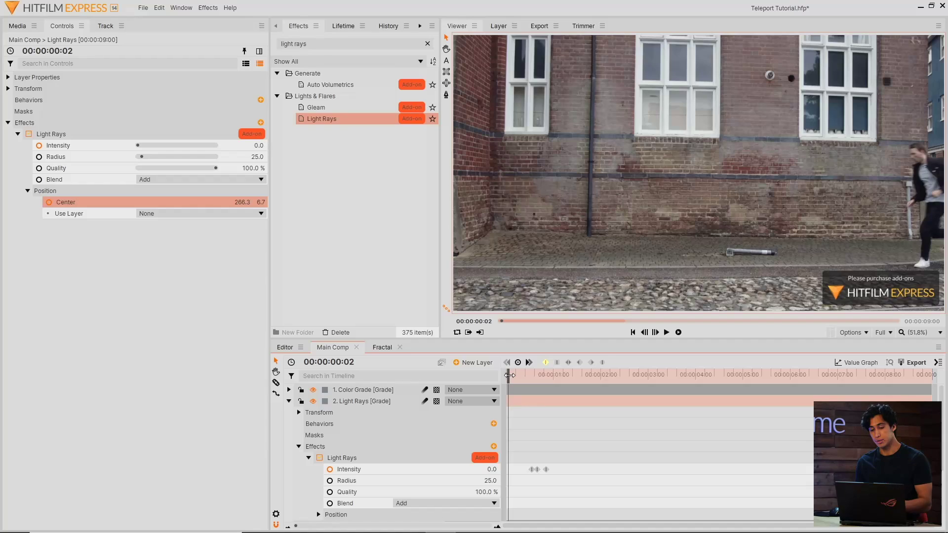
key("Left")
key("Left")
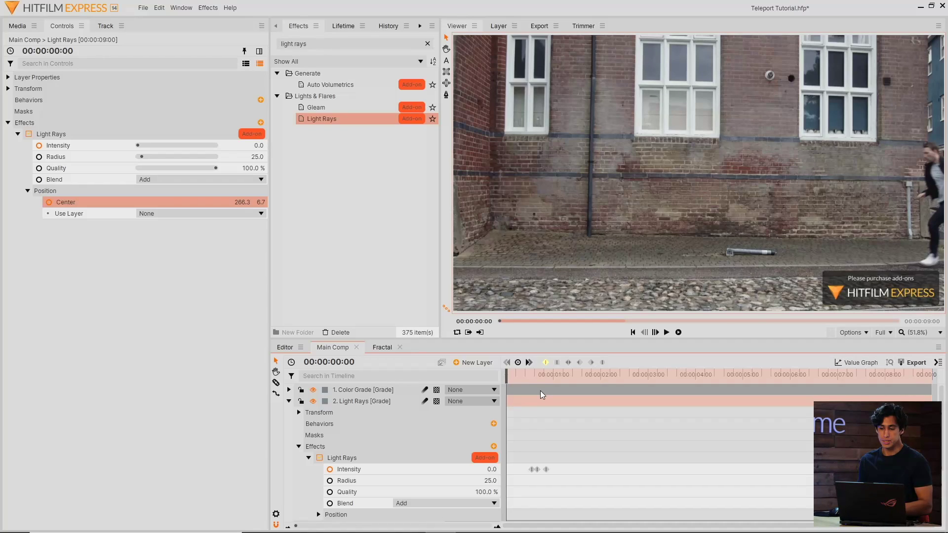
key("space")
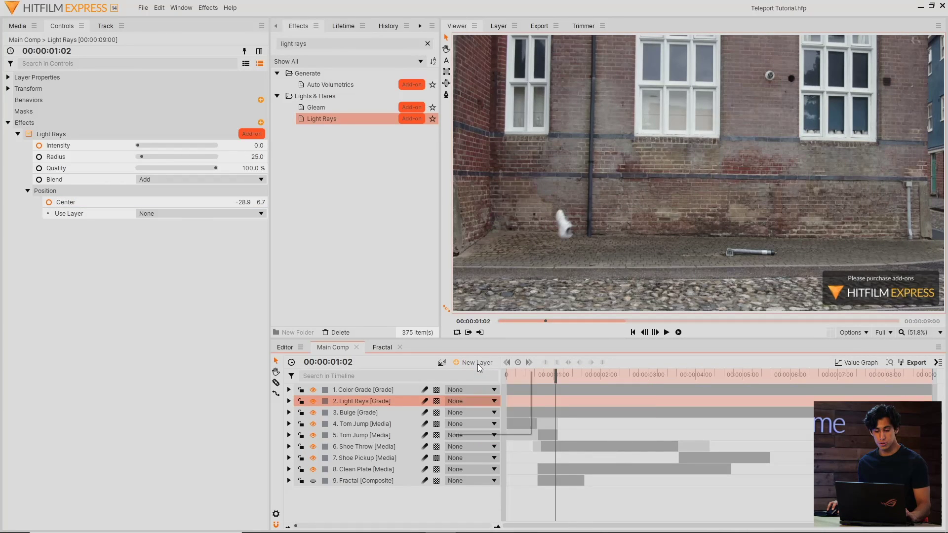
Add a new grade layer named Heat Distortion to the comp.
left_click(477, 364)
left_click(484, 393)
double_click(382, 404)
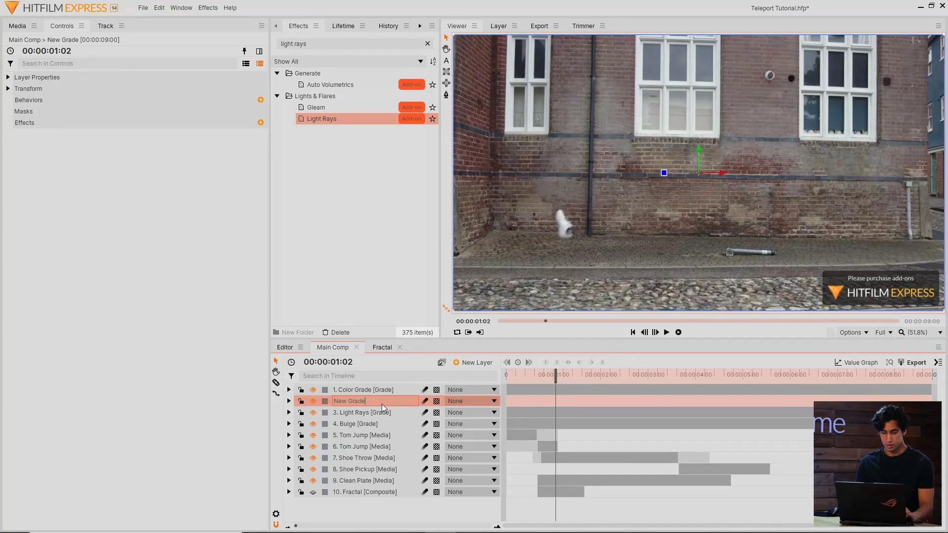
type("Heat")
type("on")
key("Return")
Apply Heat Distortion to that layer with distortion 15.5 and diffusion strength 4.0, previewed at the jump.
left_click(363, 43)
type("a")
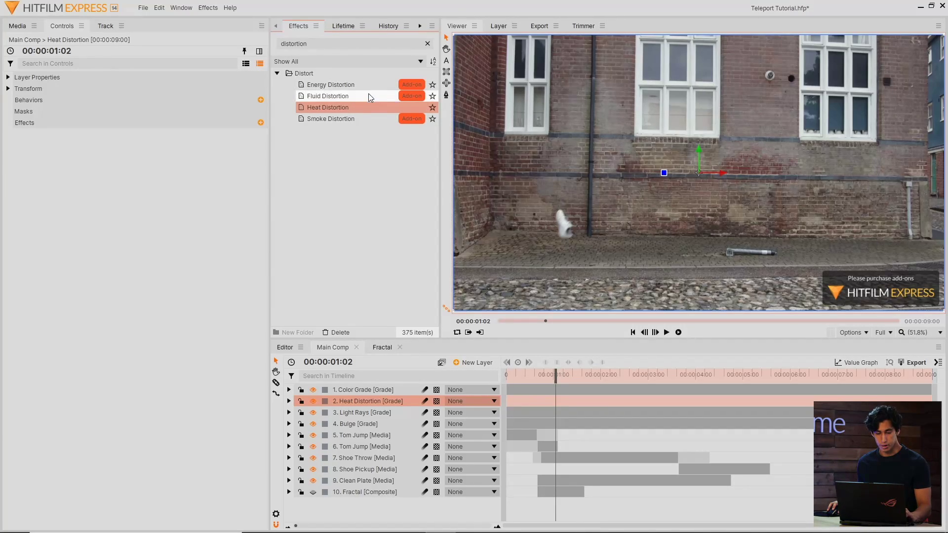
left_click_drag(393, 403, 393, 402)
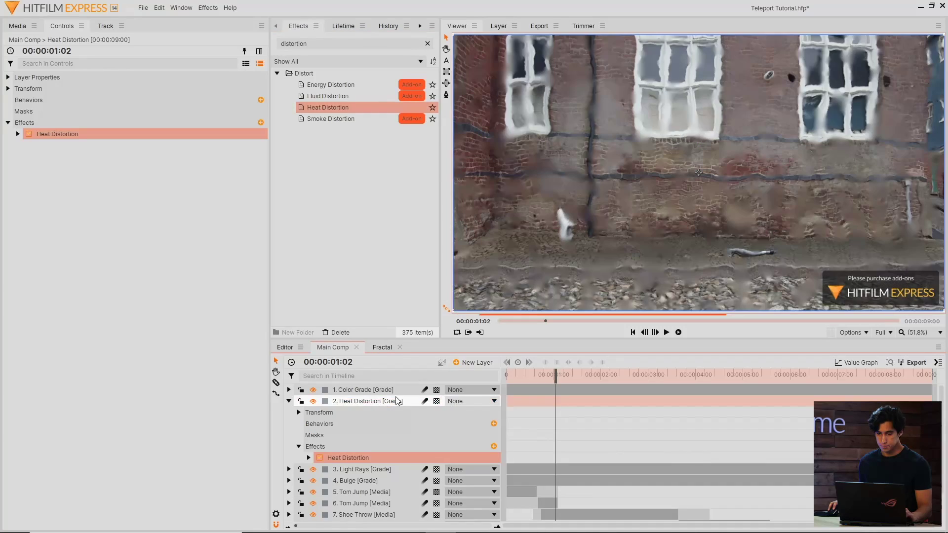
left_click_drag(555, 375, 530, 373)
left_click(20, 133)
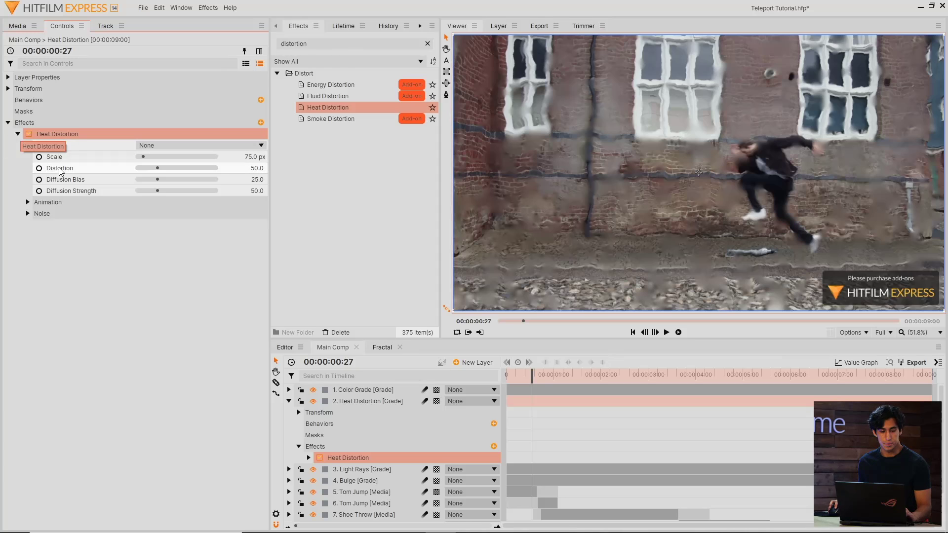
mouse_move(151, 166)
left_mouse_down()
mouse_move(143, 164)
mouse_move(137, 188)
left_mouse_up()
key("space")
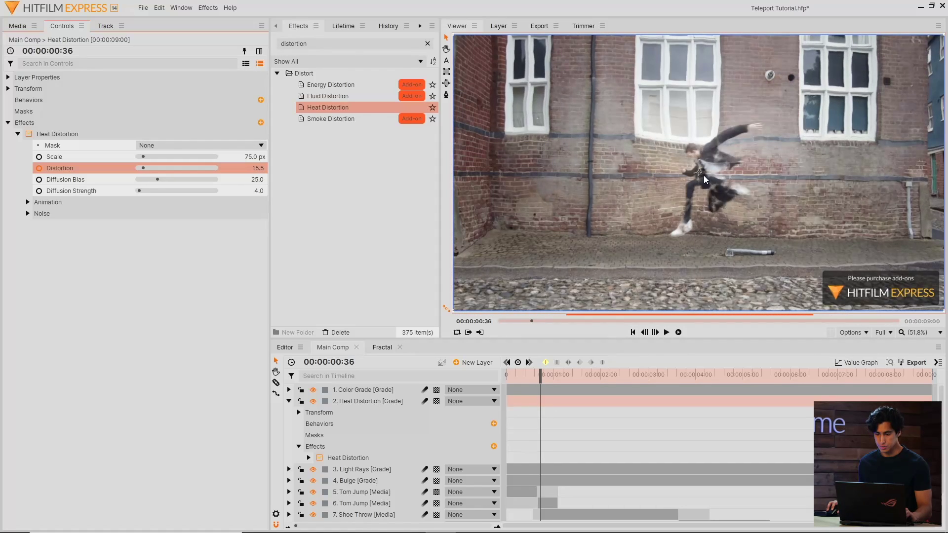
Draw an elliptical mask around the jumping man on the Heat Distortion layer and reach its feather settings.
left_click(650, 127)
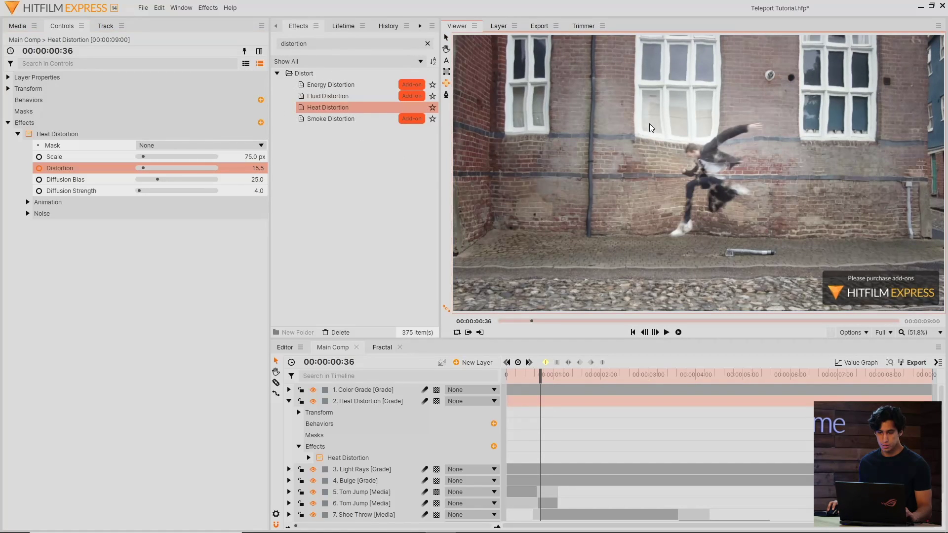
left_click_drag(696, 164, 777, 108)
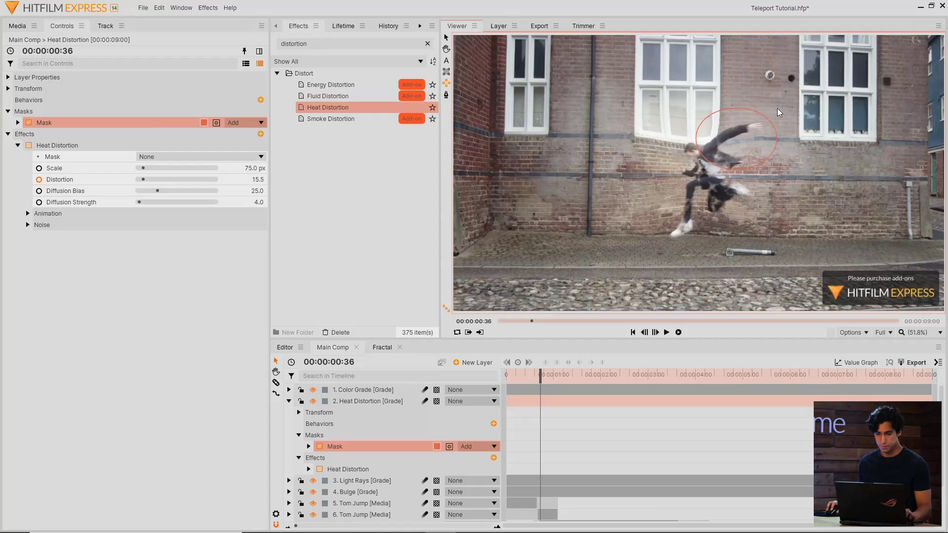
left_click_drag(796, 75, 782, 97)
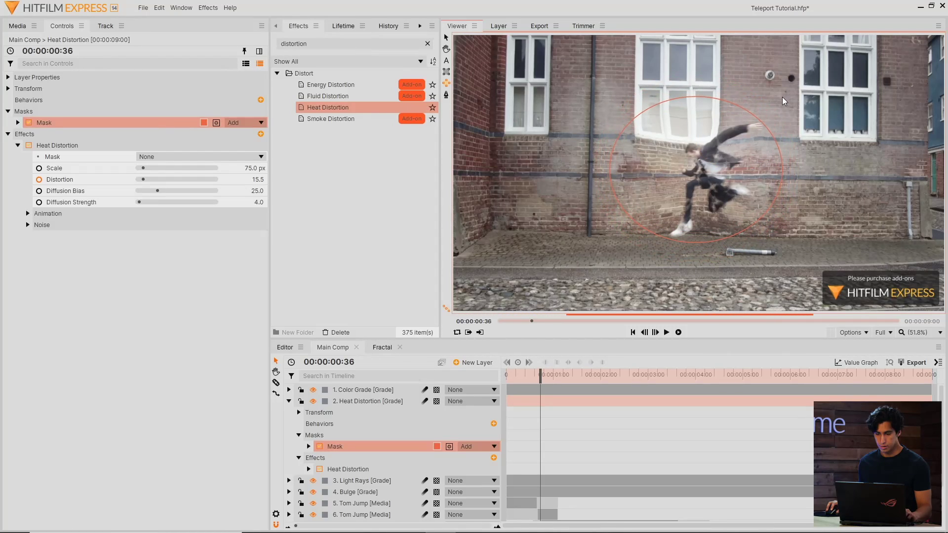
left_click(446, 38)
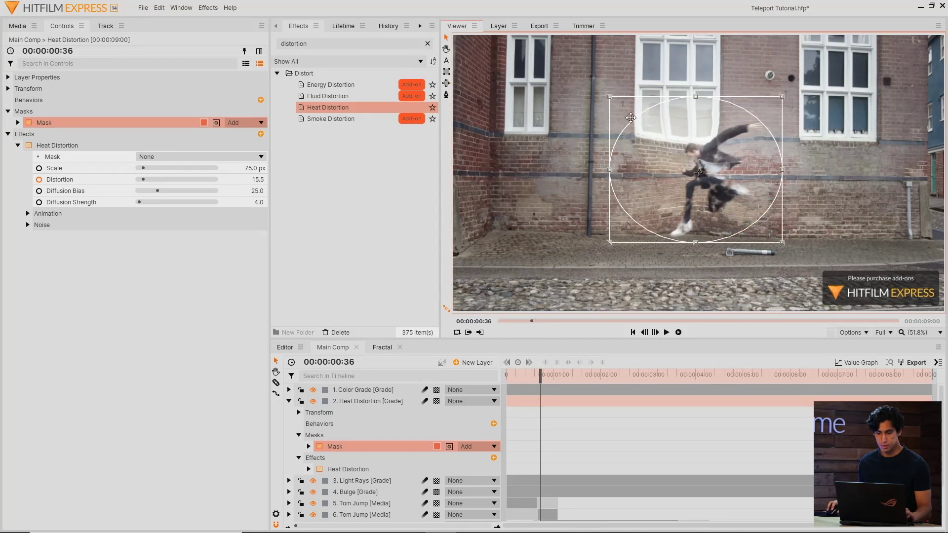
left_click(17, 122)
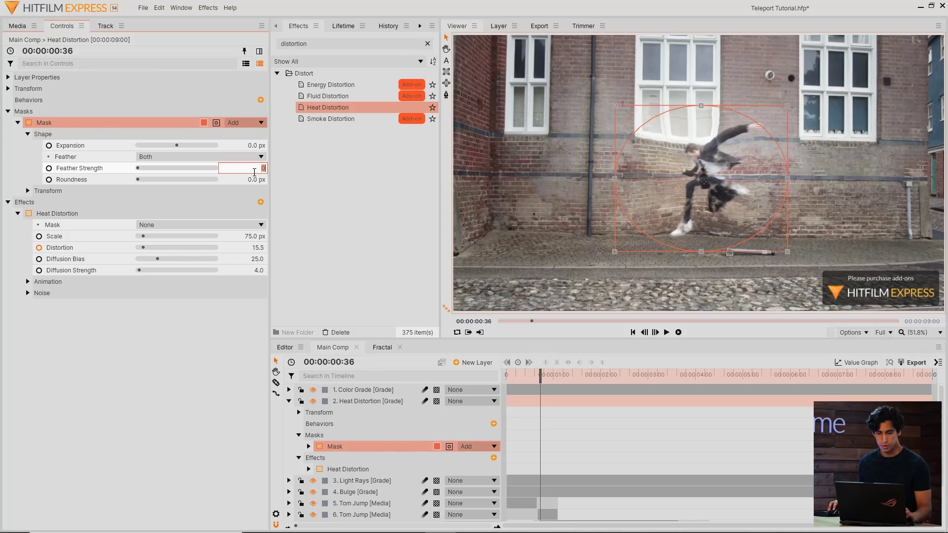
type("0")
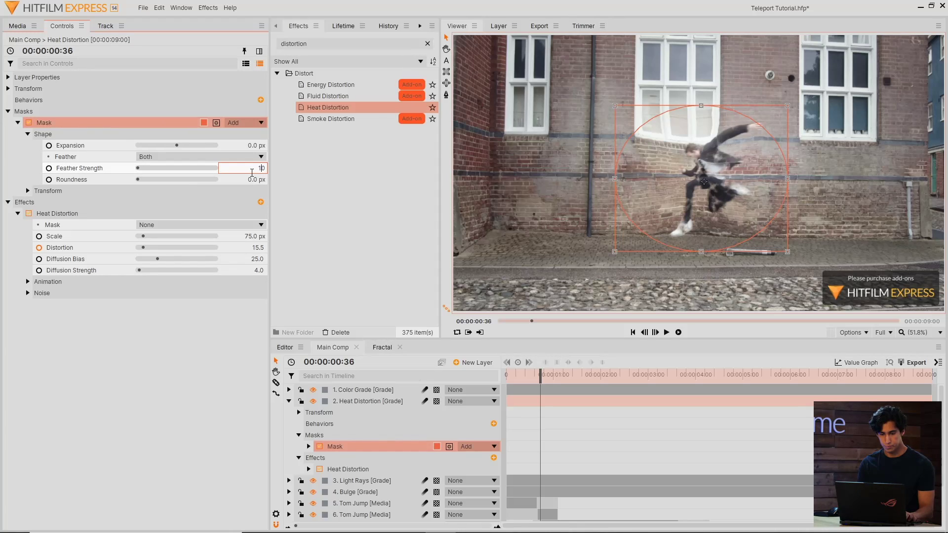